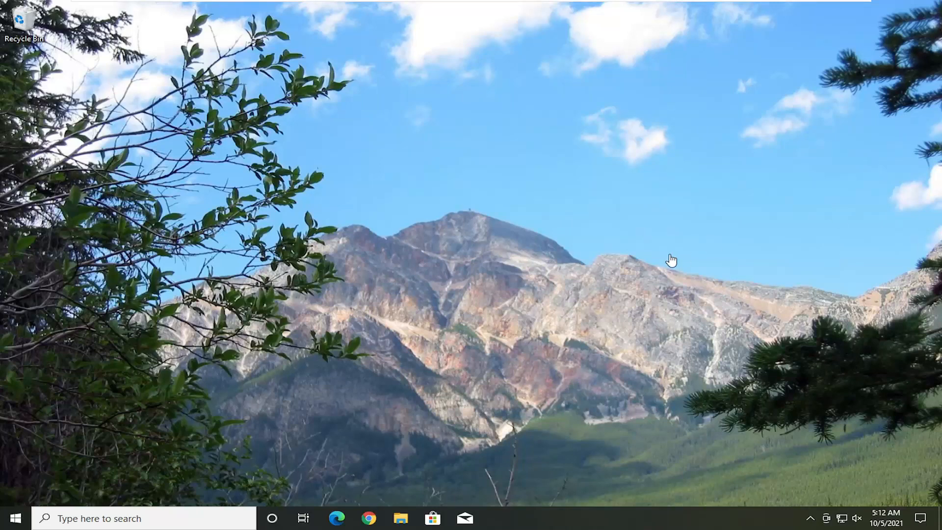
Step: Open Google Chrome in a maximized window and go to google.com
left_click(369, 521)
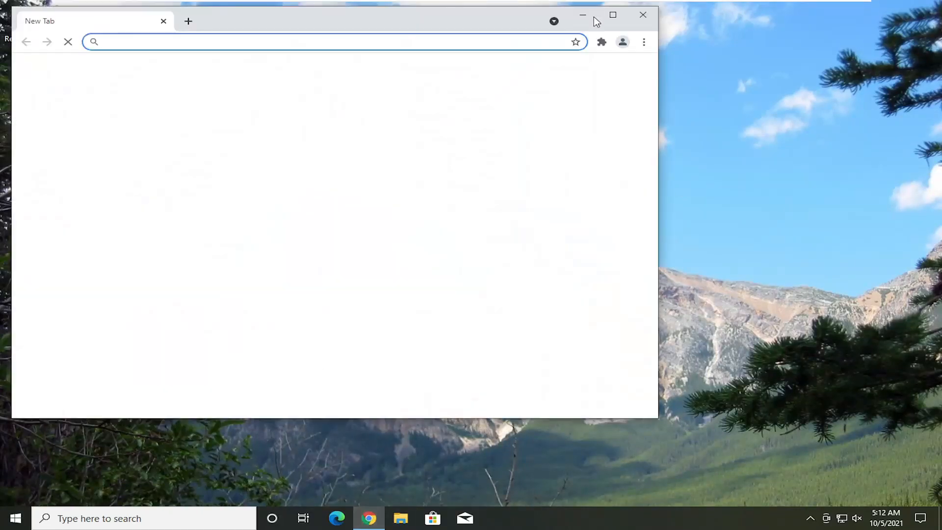
left_click(614, 16)
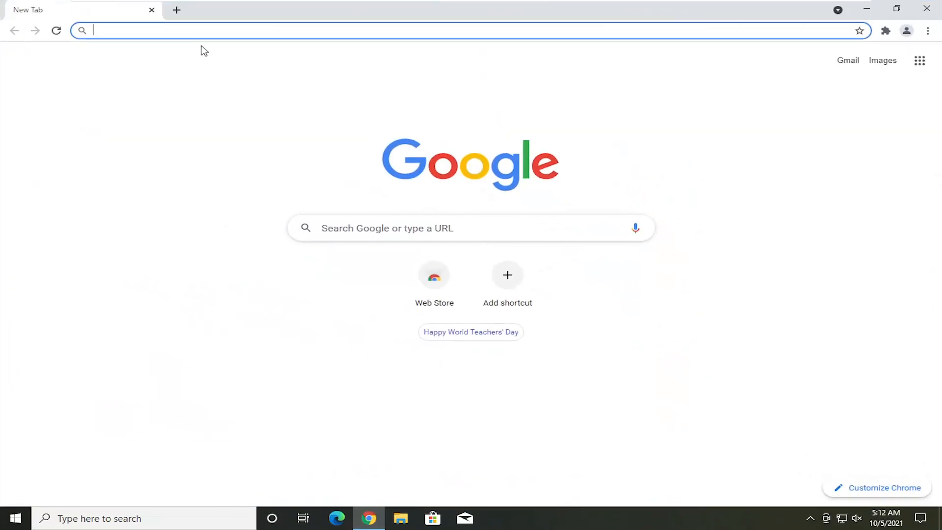
type("google.com")
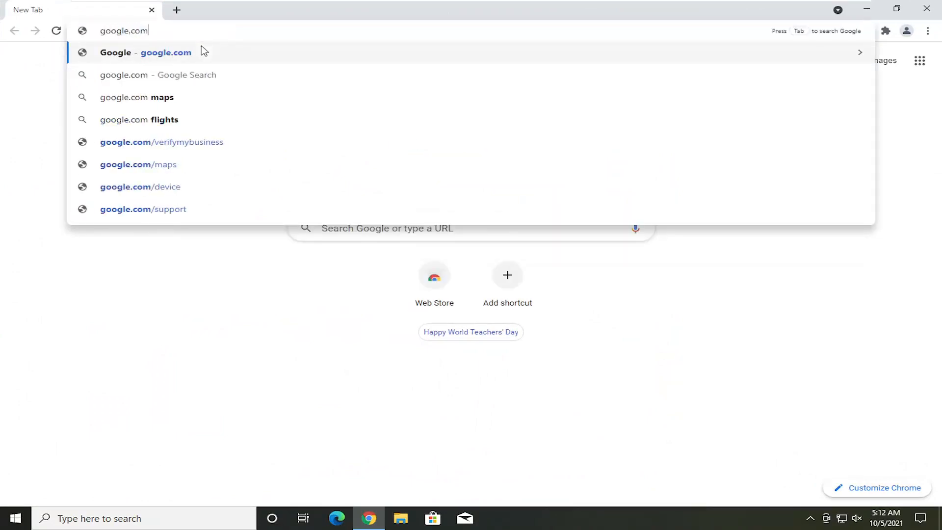
left_click(204, 51)
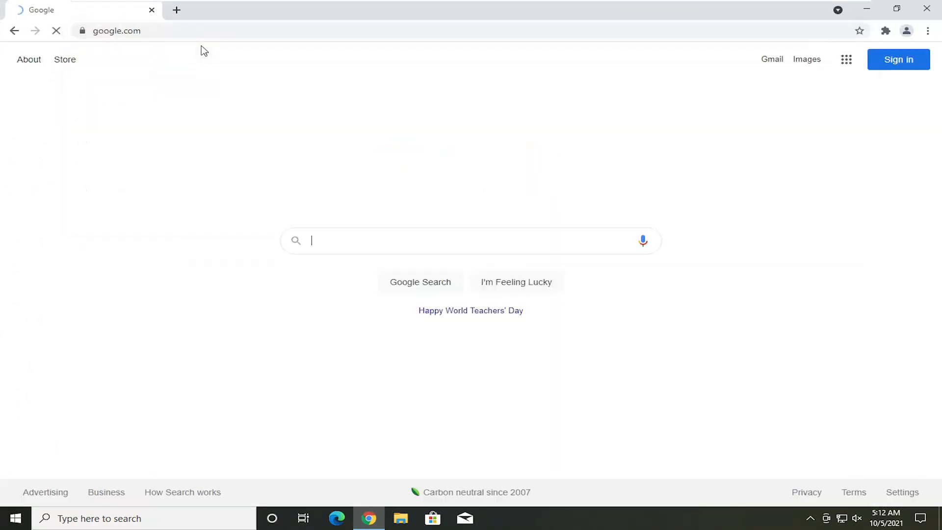
Step: Search for "windows 11 media creation tool" and open Microsoft's Download Windows 11 page from the results
type("windows 11 media cre")
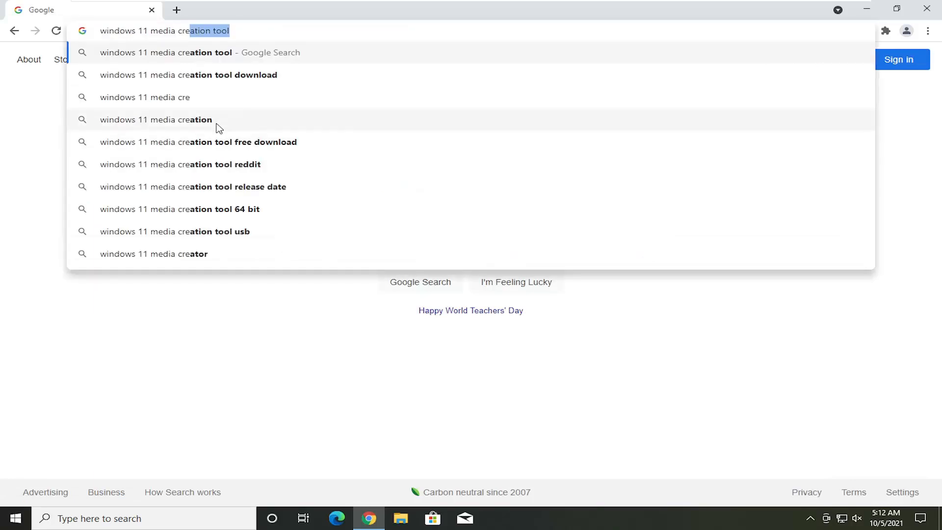
left_click(225, 54)
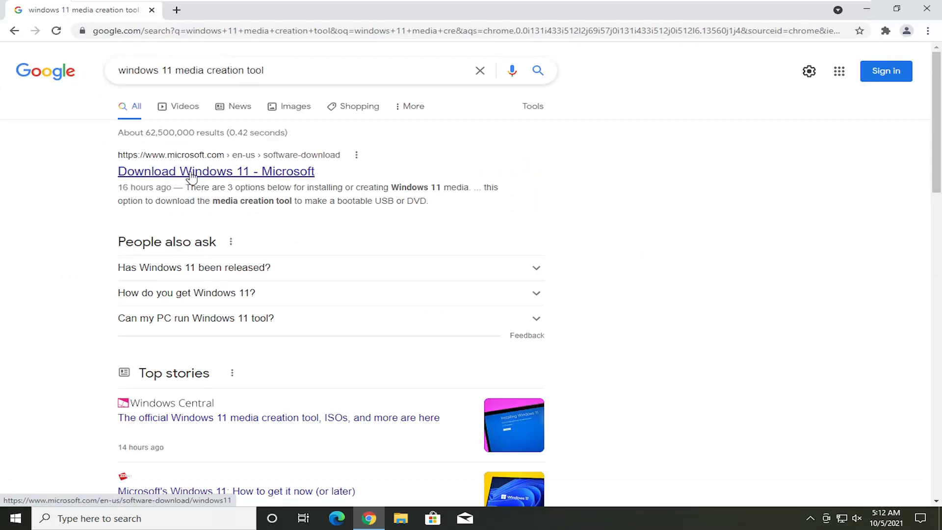
left_click(222, 176)
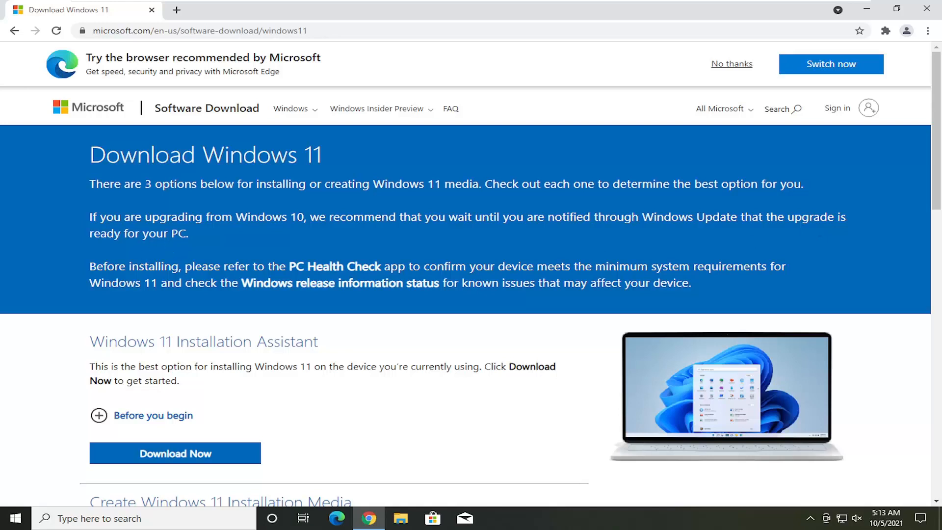
Step: Review the Windows 11 download options: Installation Assistant, Installation Media and Disk Image (ISO)
scroll(139, 204, "down", 1)
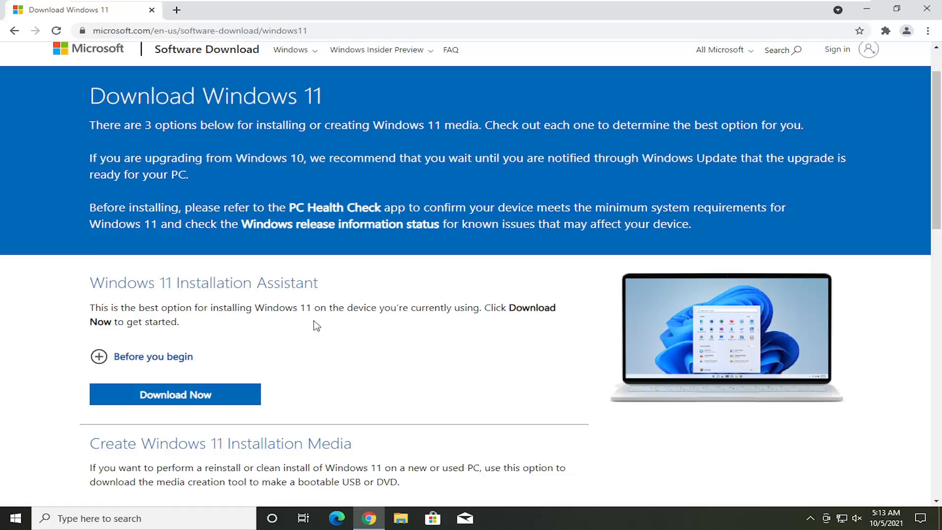
scroll(315, 326, "down", 1)
scroll(315, 294, "up", 1)
scroll(219, 219, "down", 2)
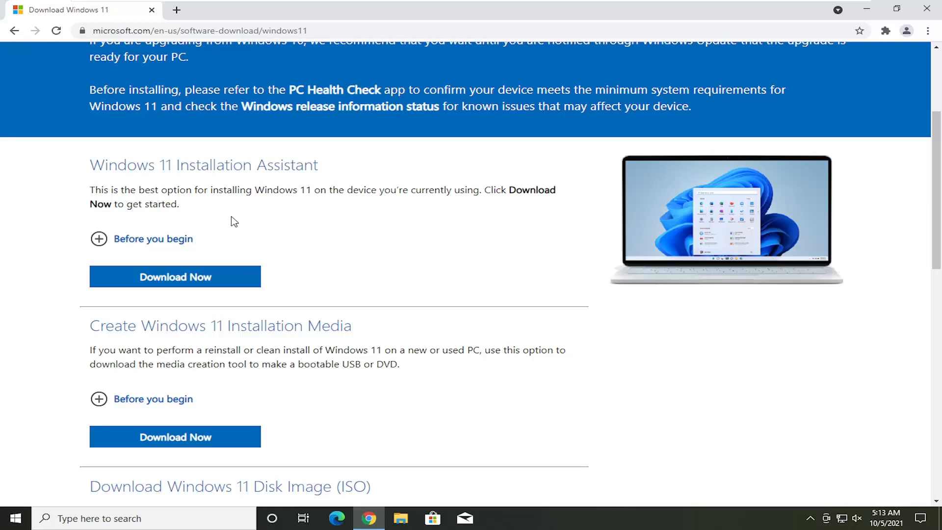
scroll(234, 221, "up", 1)
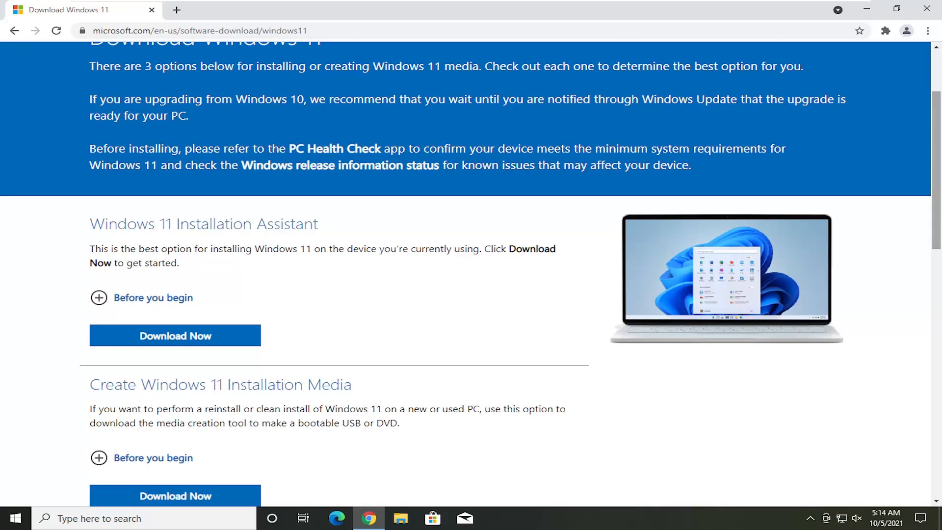
scroll(63, 318, "down", 2)
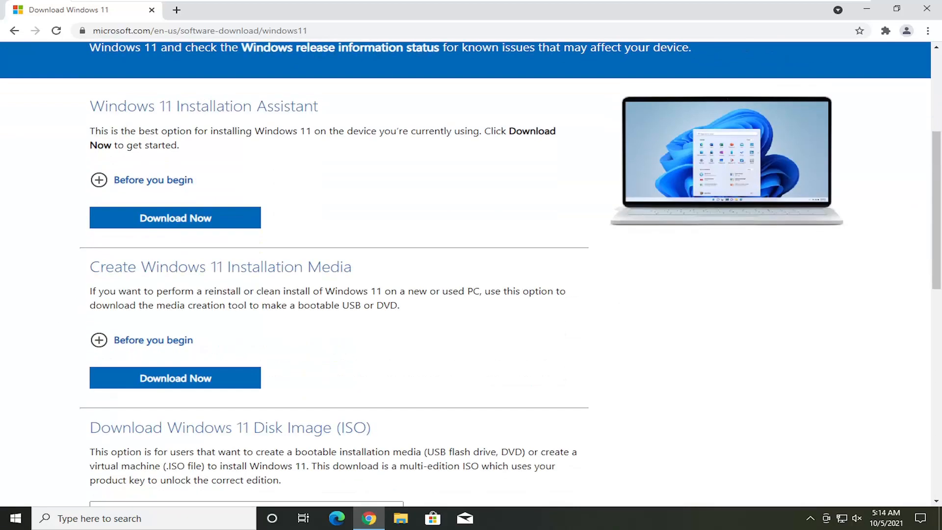
scroll(221, 284, "down", 1)
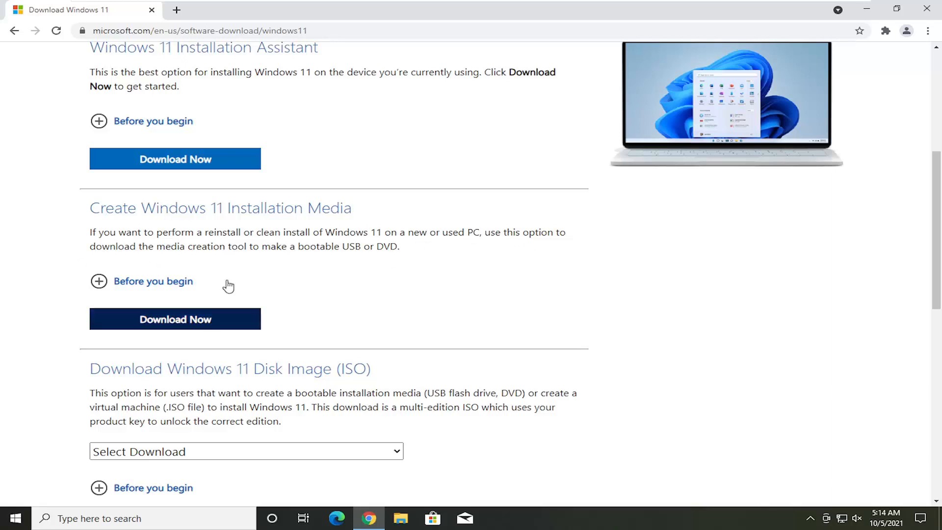
scroll(210, 271, "down", 1)
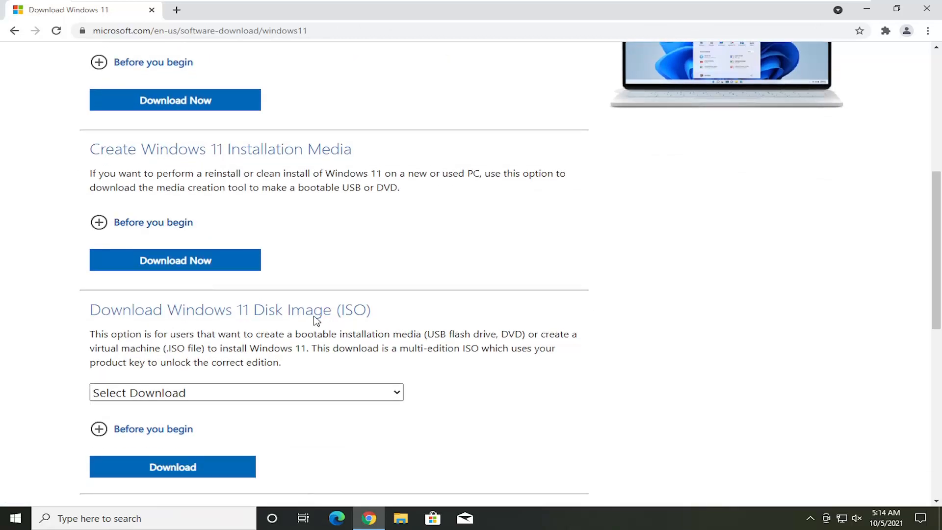
Step: Select Windows 11 as the download under Download Windows 11 Disk Image (ISO)
scroll(314, 321, "down", 1)
left_click(395, 338)
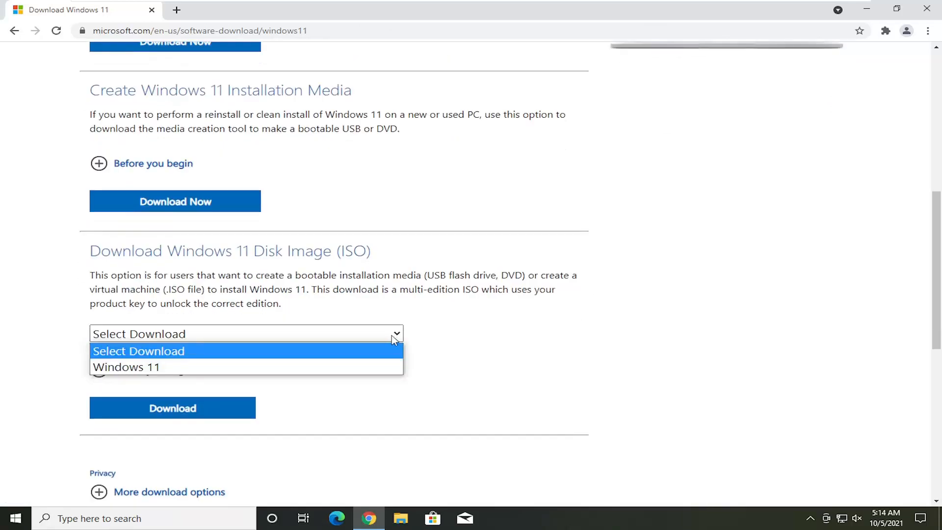
left_click(142, 366)
left_click(207, 337)
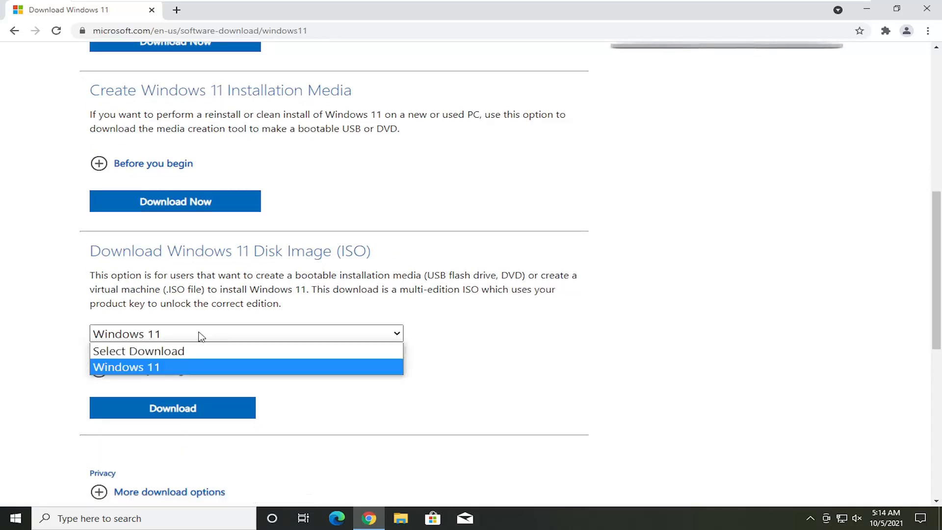
left_click(201, 337)
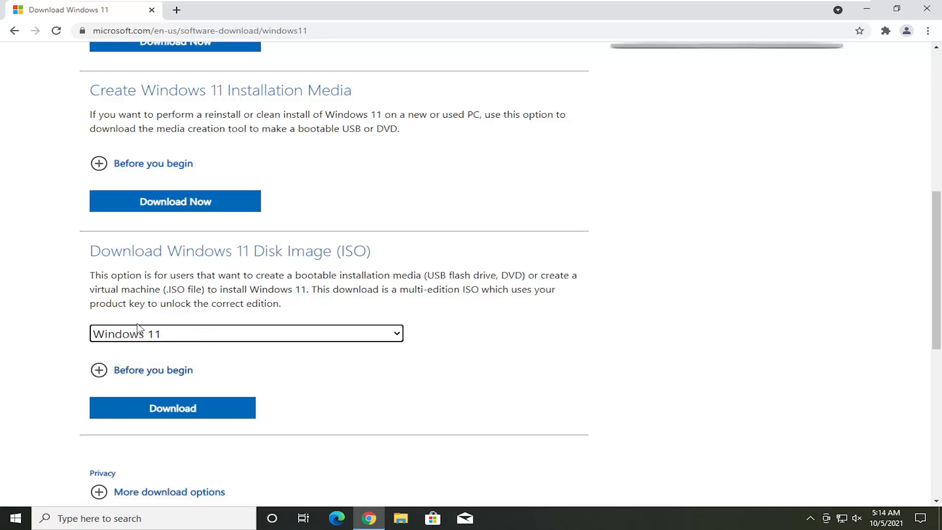
Step: Download the media creation tool offered under Create Windows 11 Installation Media
scroll(123, 358, "down", 2)
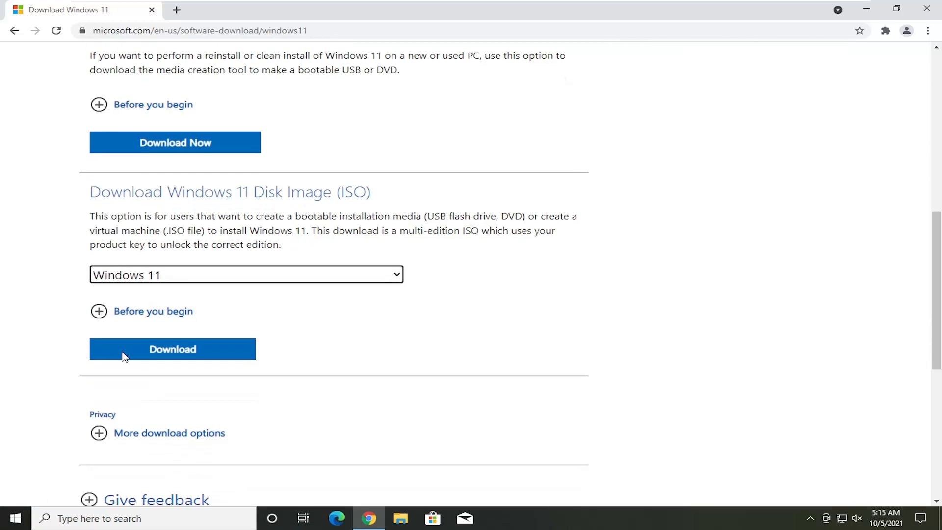
scroll(125, 358, "up", 3)
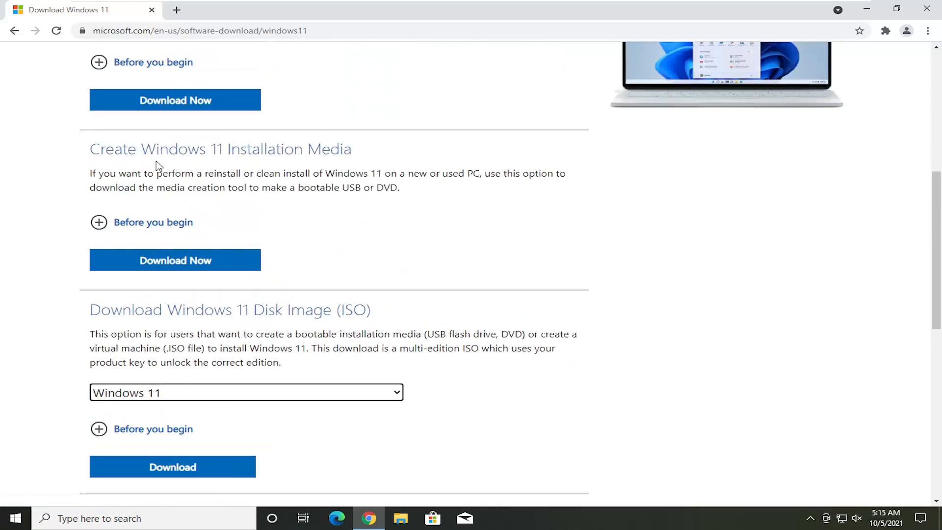
left_click(196, 262)
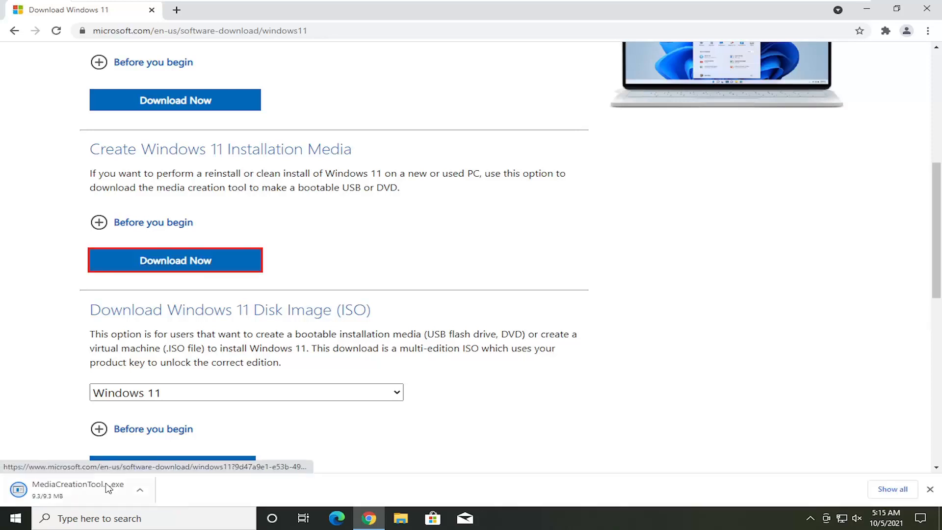
Step: Run the downloaded media creation tool with permission to make changes, and accept its license terms
left_click(68, 489)
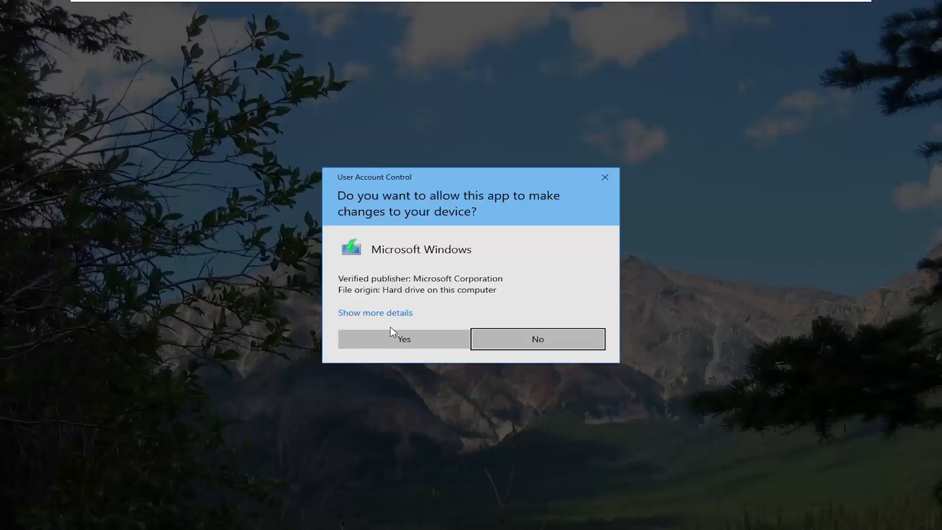
left_click(391, 333)
left_click(866, 9)
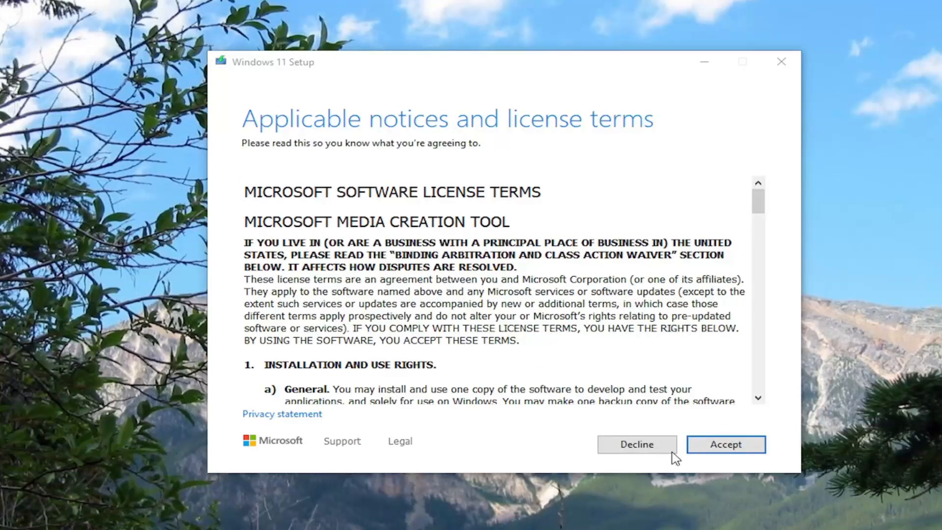
left_click(725, 447)
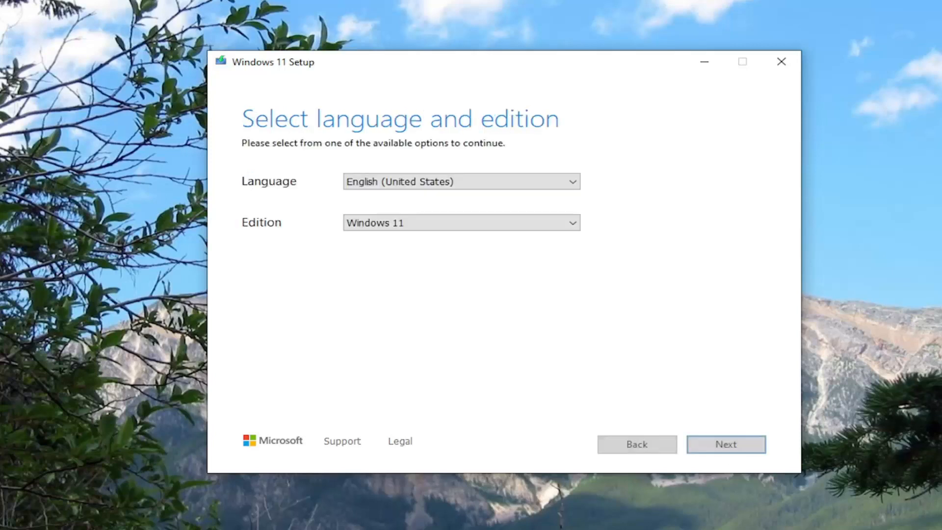
Step: Check the available languages and editions, and continue with English (United States) and Windows 11
left_click(510, 184)
left_click(567, 181)
left_click(574, 223)
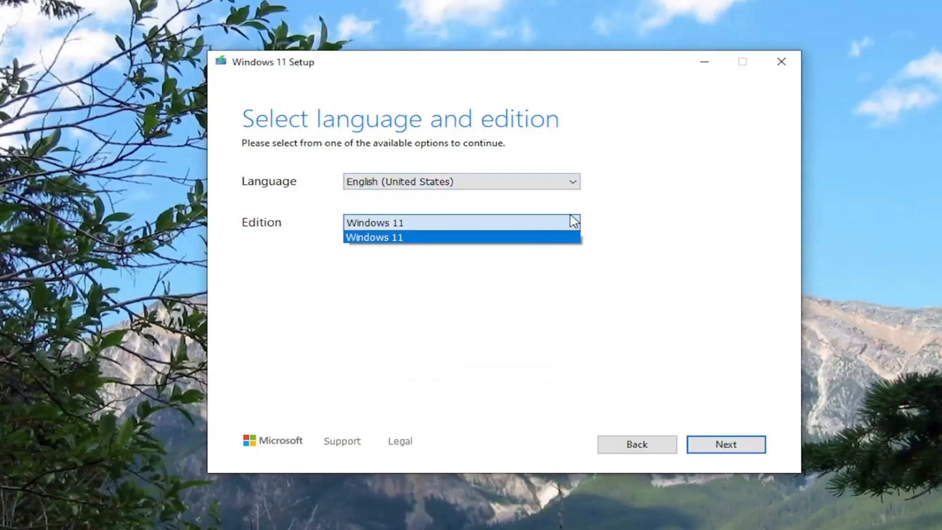
left_click(447, 267)
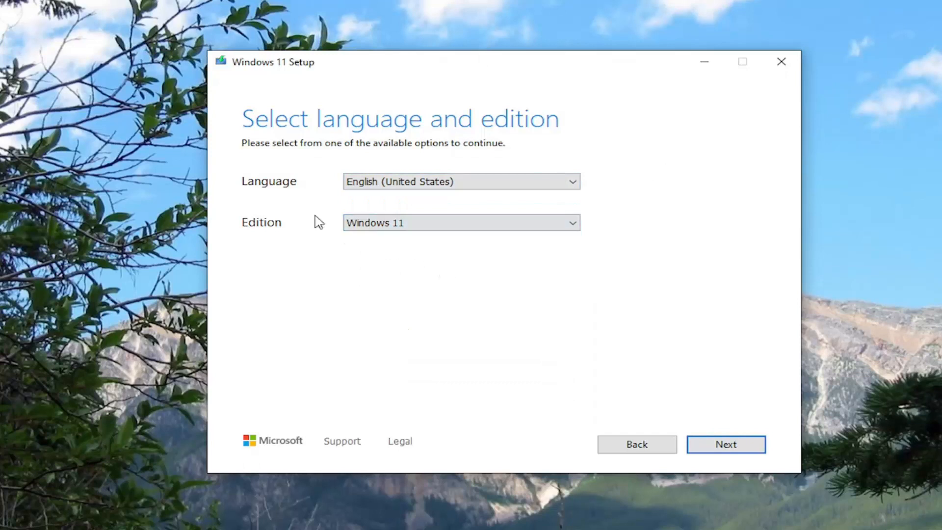
left_click(737, 447)
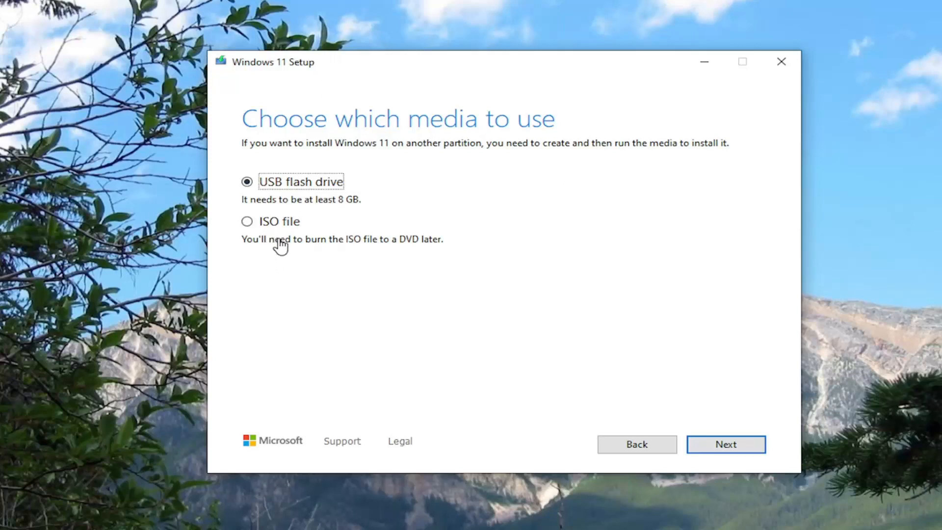
Step: Choose ISO file as the media to create and set the Desktop as its save location
left_click(249, 222)
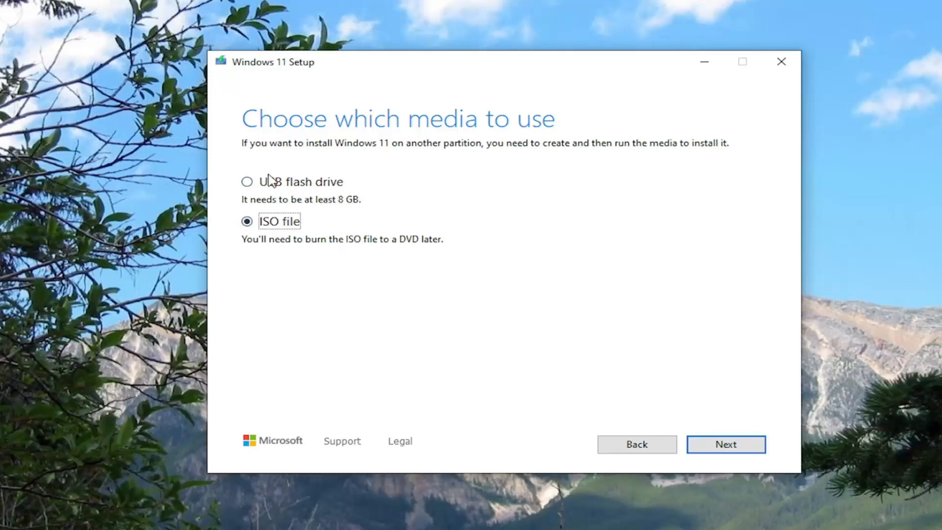
left_click(731, 450)
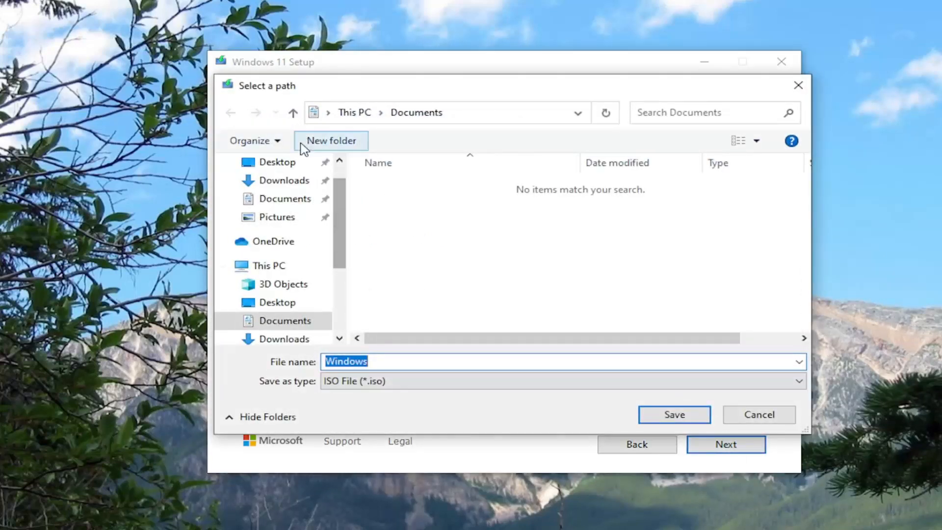
mouse_move(348, 88)
left_mouse_down()
mouse_move(659, 228)
mouse_move(382, 84)
mouse_move(355, 80)
left_mouse_up()
left_click(285, 155)
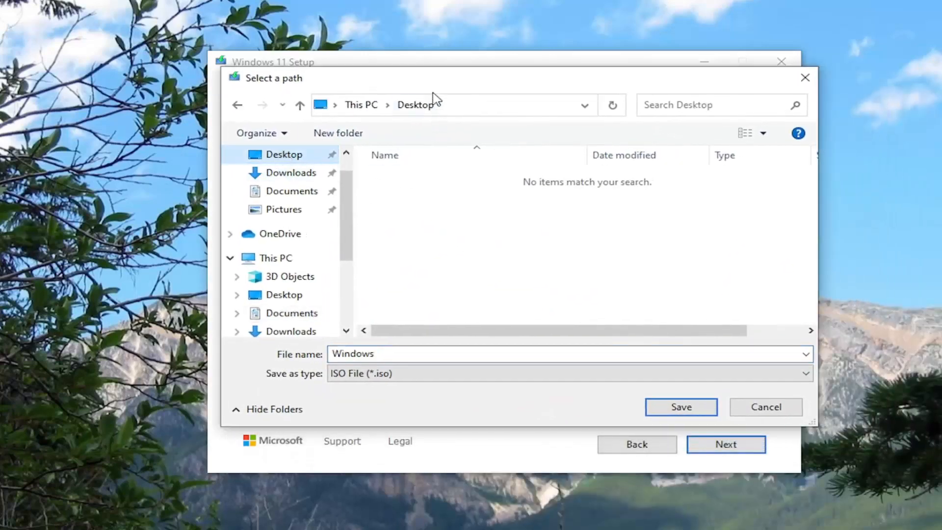
Step: Name the file "Windows 11 ISO" and save it as an ISO file on the Desktop
left_click_drag(433, 89, 401, 83)
left_click(377, 346)
type("11 ISO")
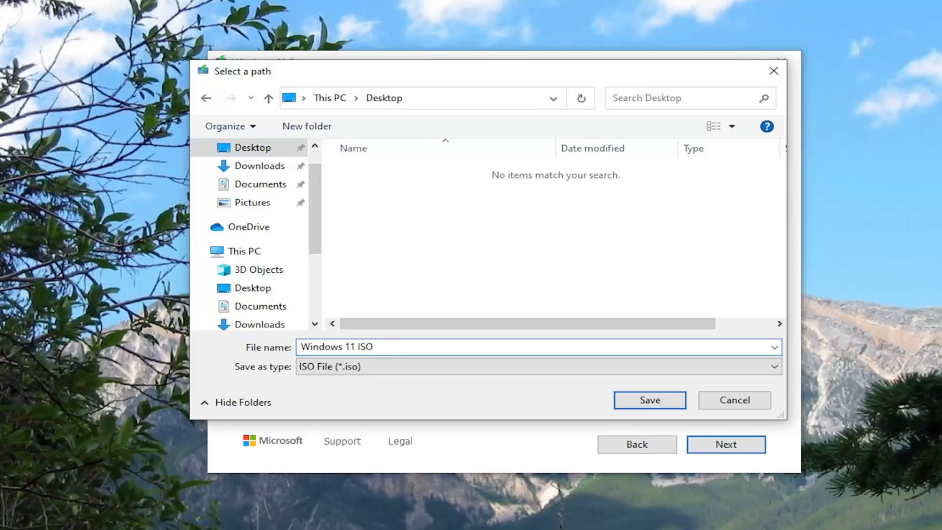
key("BackSpace")
key("BackSpace")
key("BackSpace")
type("ISO")
left_click_drag(480, 71, 490, 54)
left_click_drag(380, 61, 336, 101)
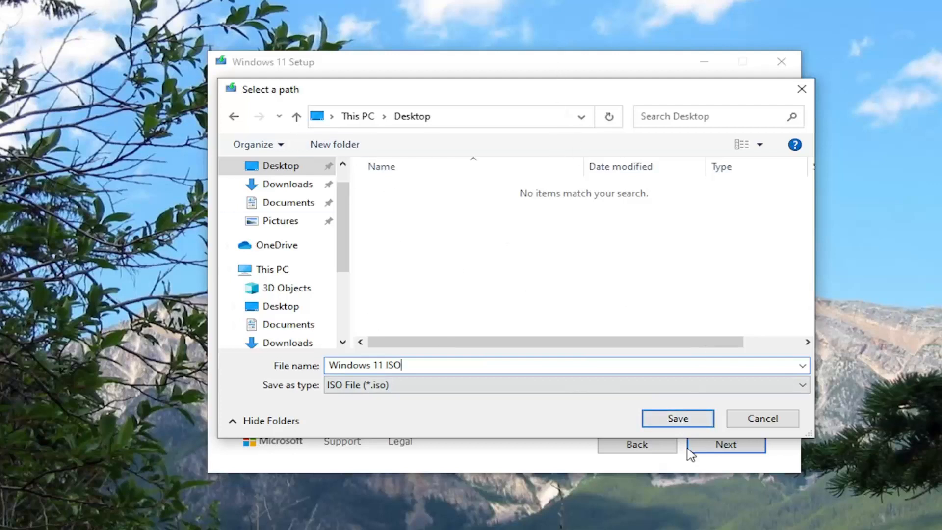
left_click(677, 417)
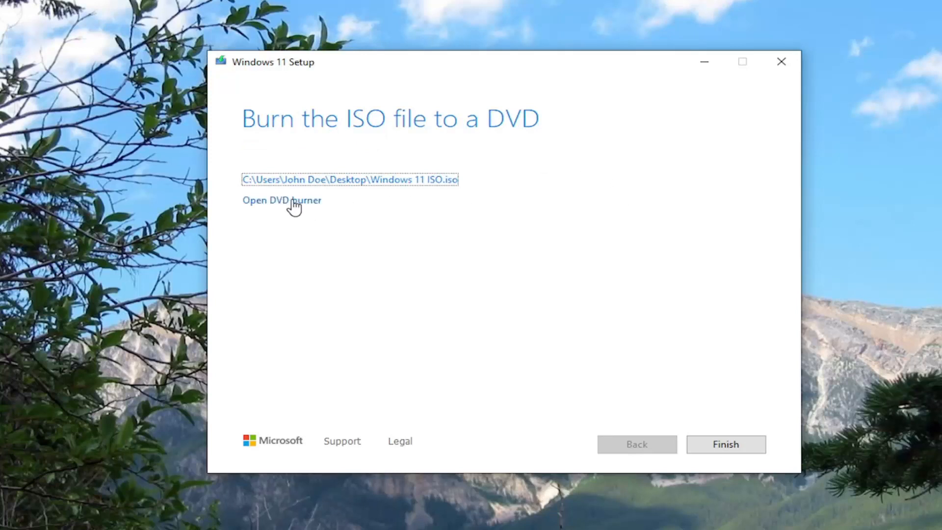
Step: Check the size and details of the Windows 11 ISO file on the desktop in its properties, and close them
left_click(297, 203)
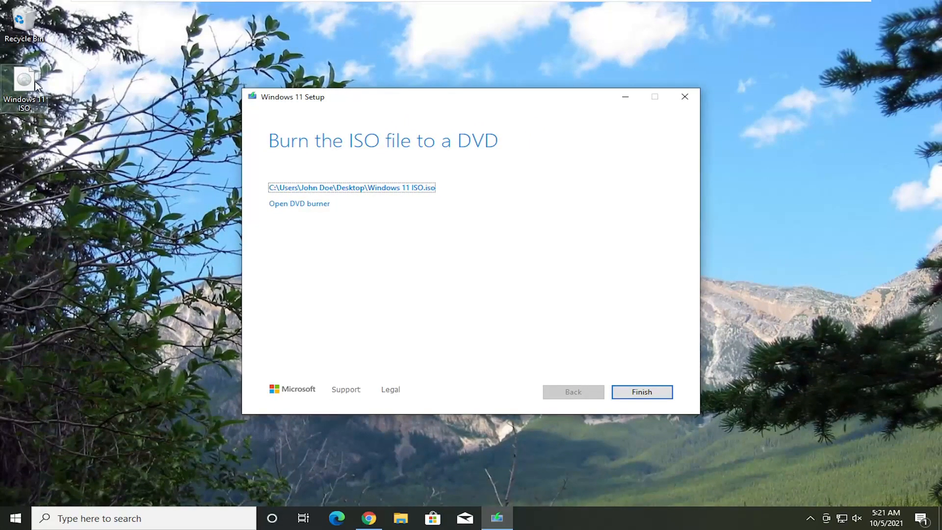
right_click(36, 86)
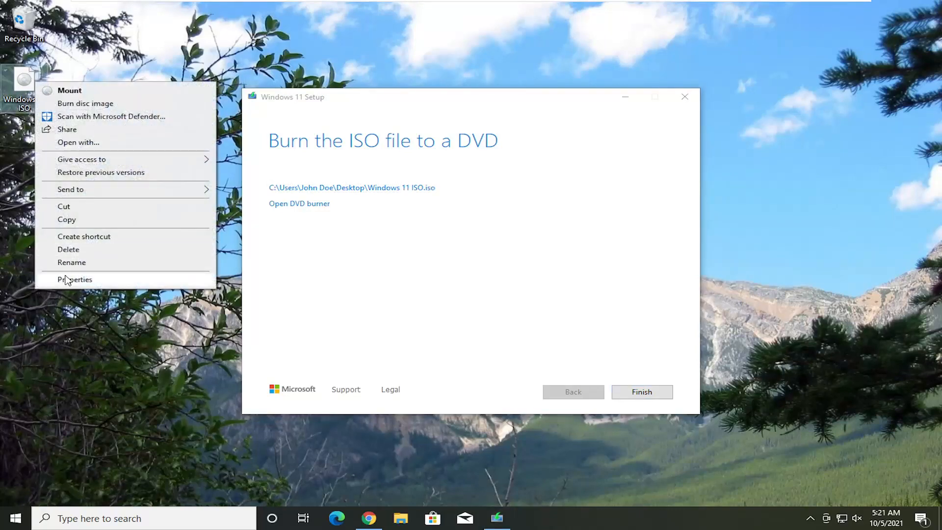
left_click(74, 279)
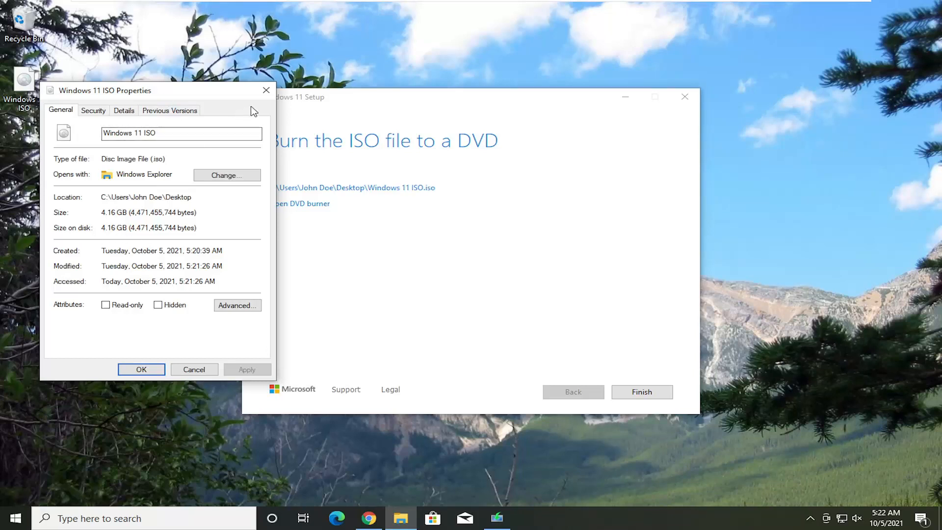
left_click(266, 90)
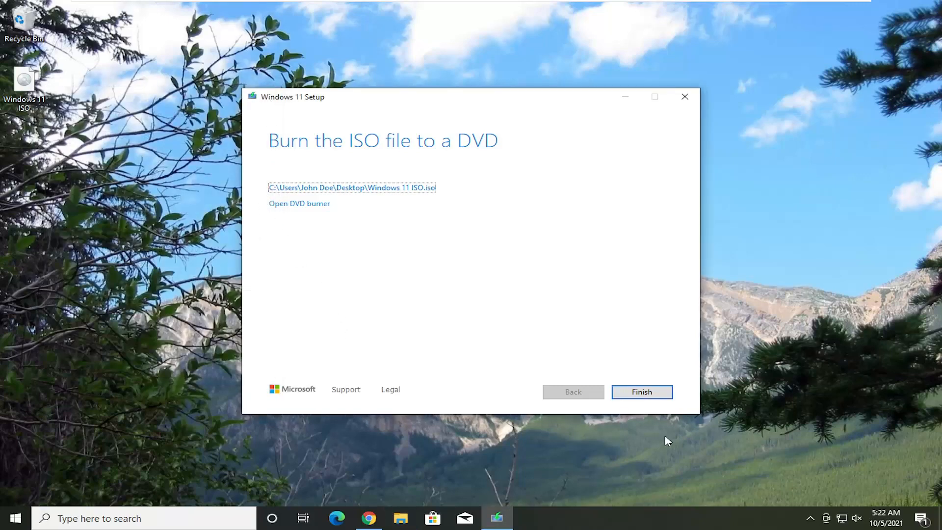
Step: Finish the ISO creation wizard and open the Windows 11 ISO file on the desktop
left_click(660, 397)
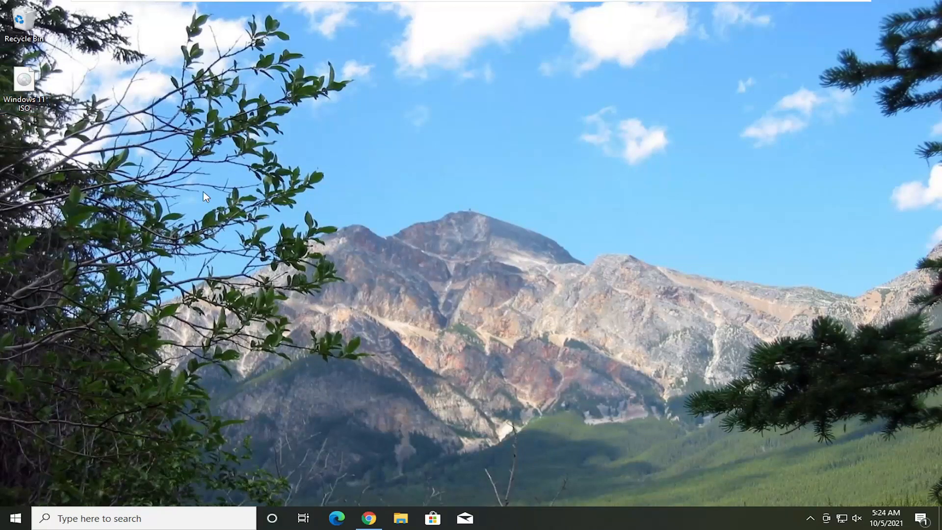
double_click(22, 81)
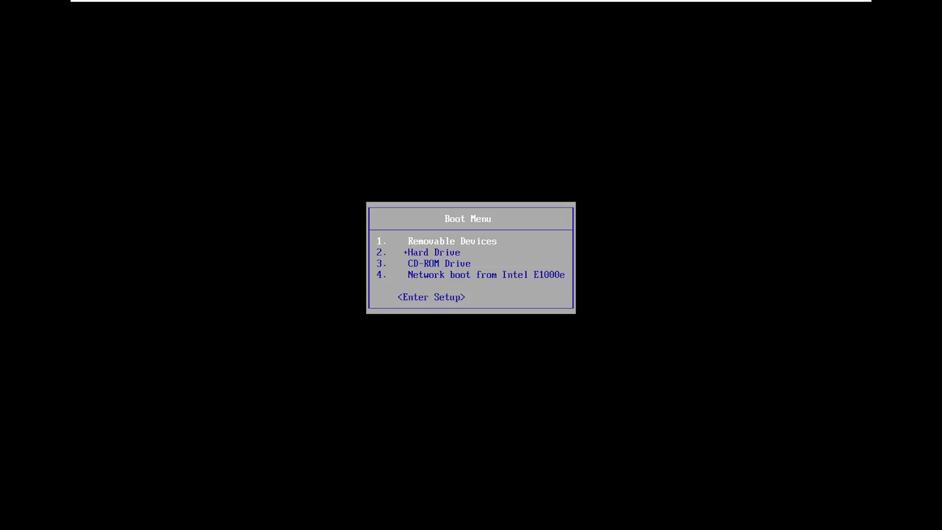
Step: Choose the CD-ROM Drive as the boot device and boot from the installation disc
key("Down")
key("Down")
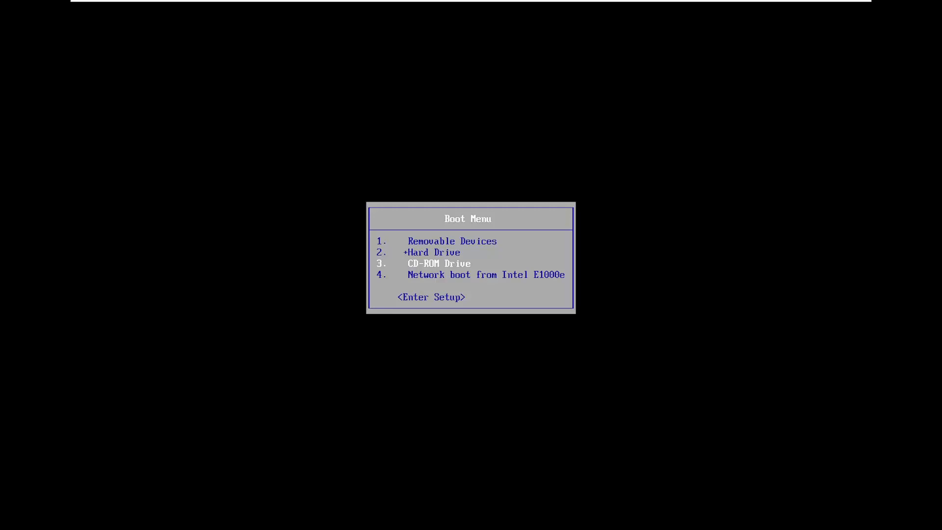
key("Up")
key("Up")
key("Down")
key("Down")
key("Return")
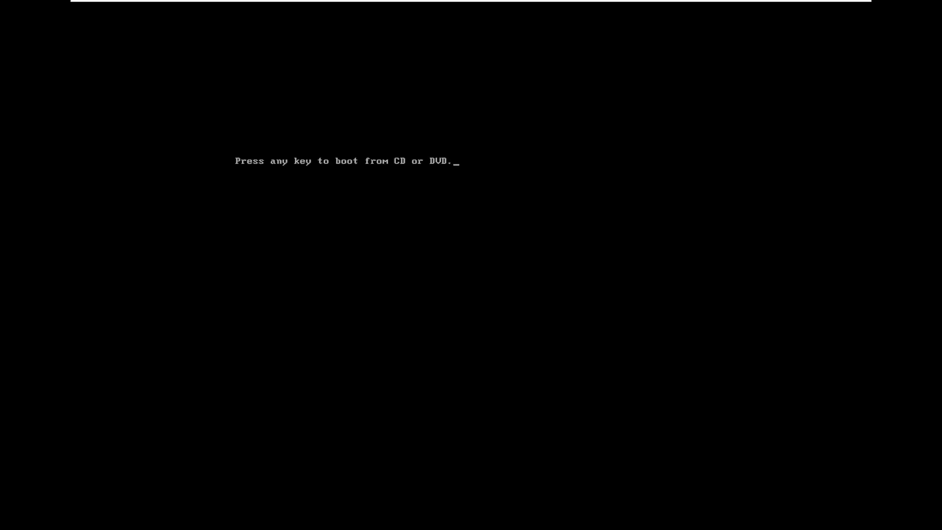
key("Return")
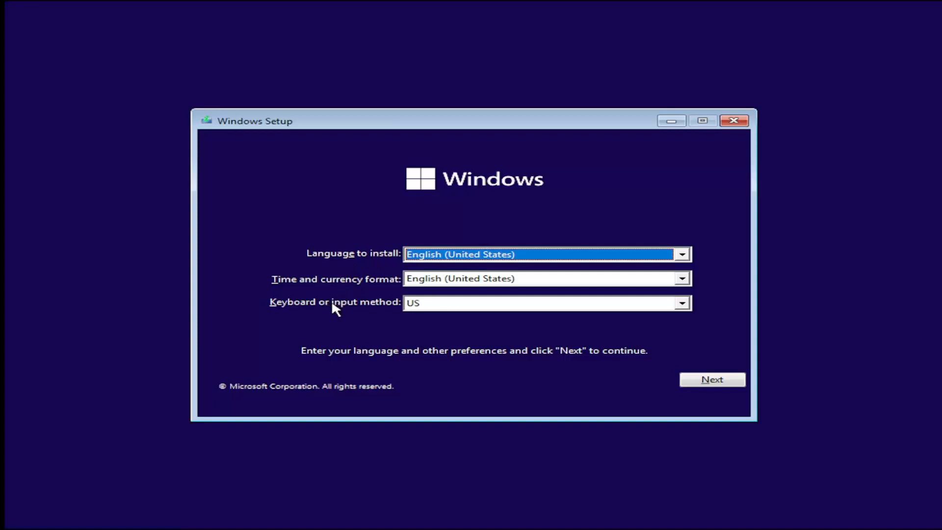
Step: Keep English (United States) and the US keyboard for setup, and start the Windows installation
left_click(702, 377)
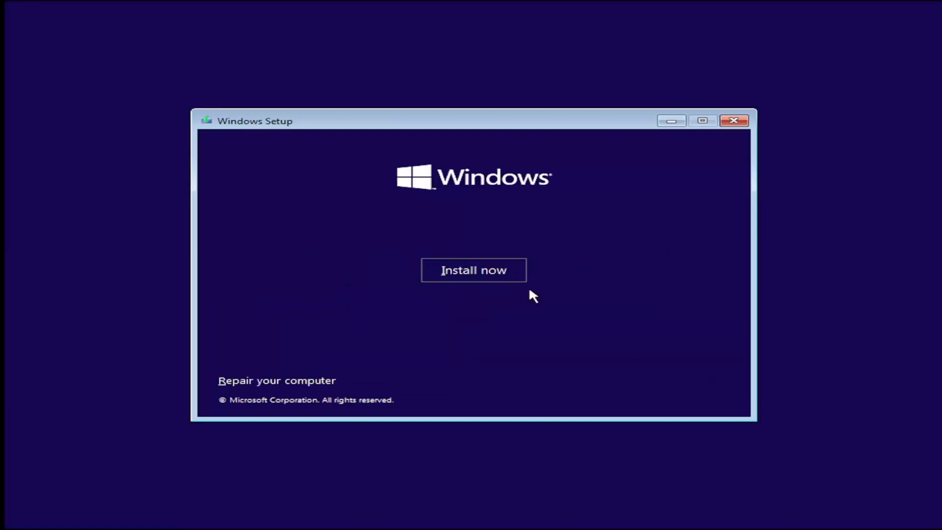
left_click(470, 270)
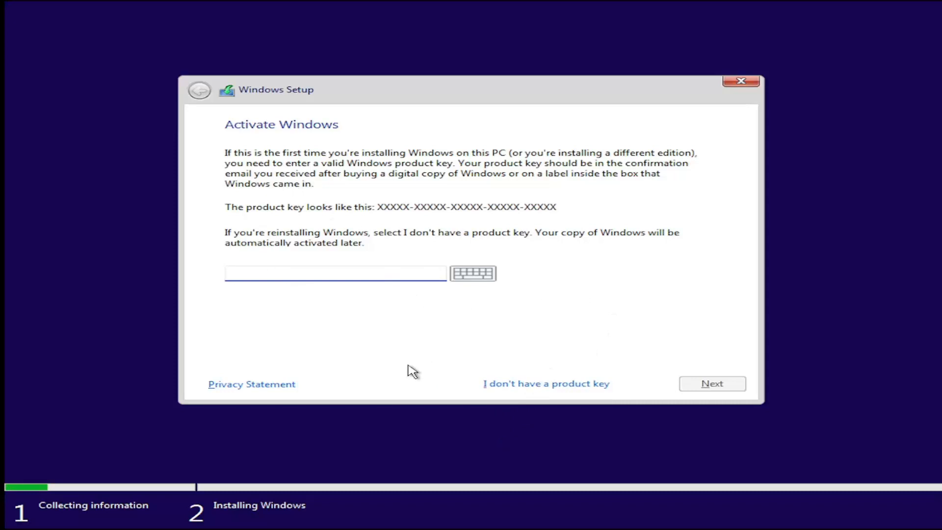
Step: Continue without a product key, compare Windows 11 Home and Windows 11 Pro, and continue with Windows 11 Pro
left_click(505, 386)
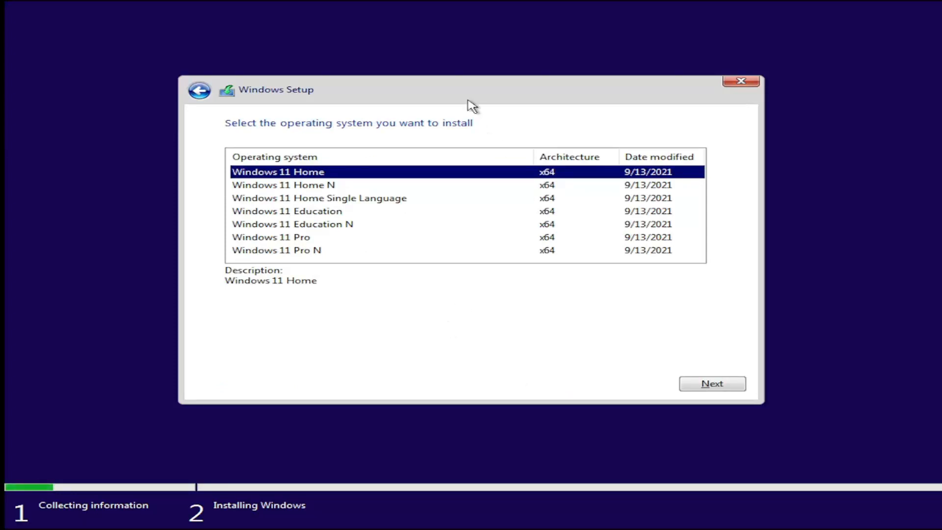
left_click(310, 240)
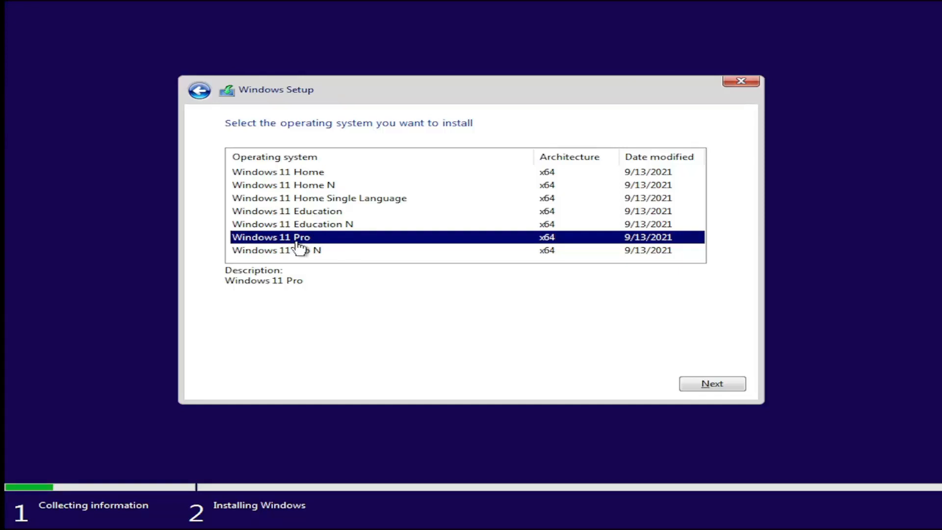
left_click(269, 174)
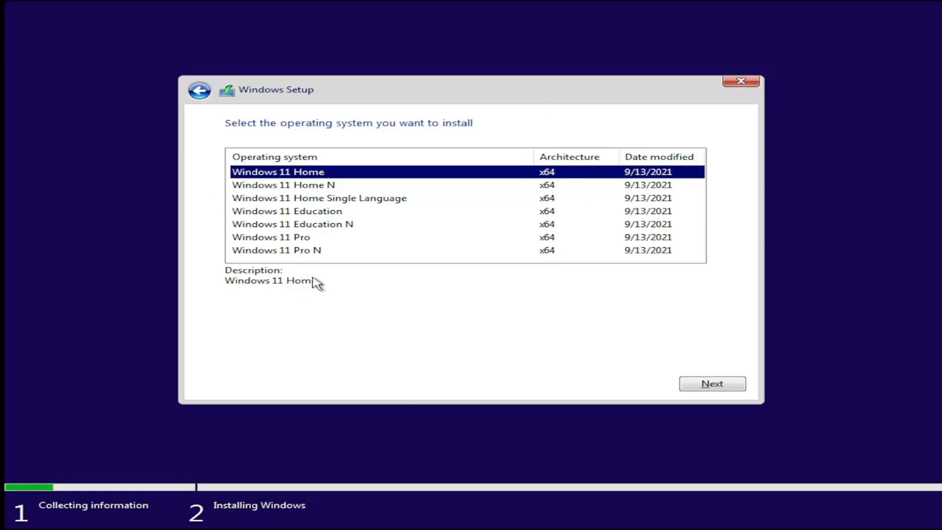
left_click(277, 239)
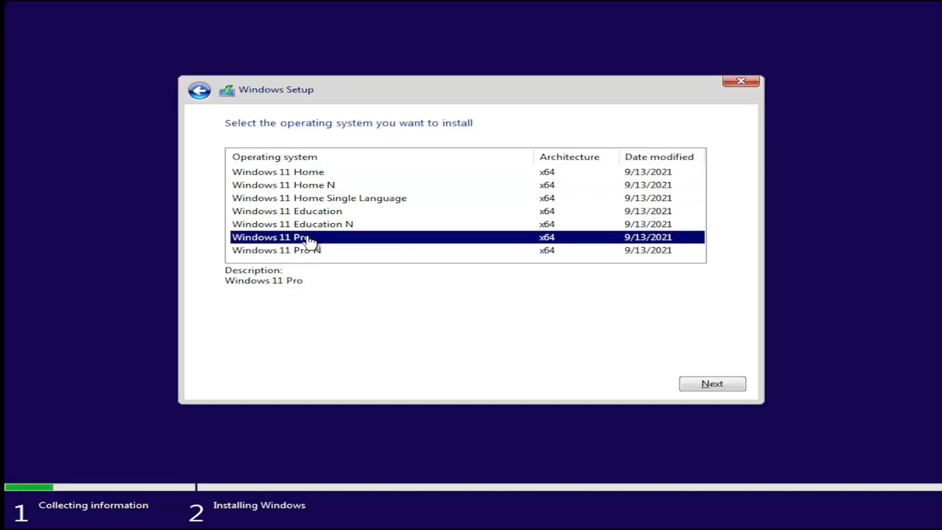
left_click(299, 173)
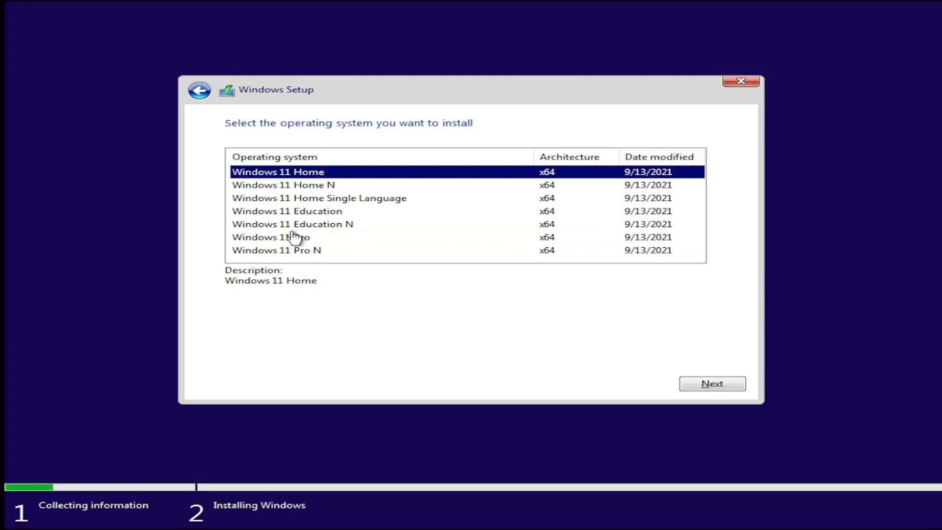
left_click(295, 239)
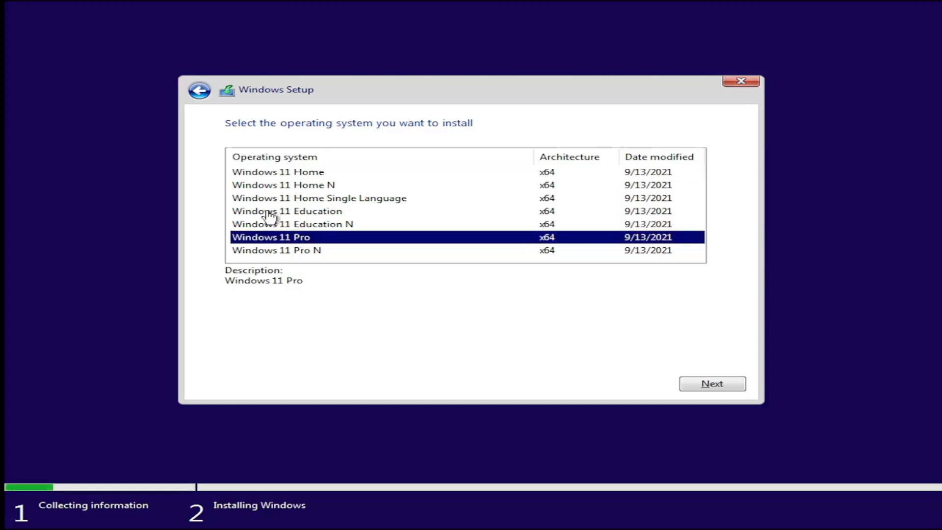
left_click(721, 389)
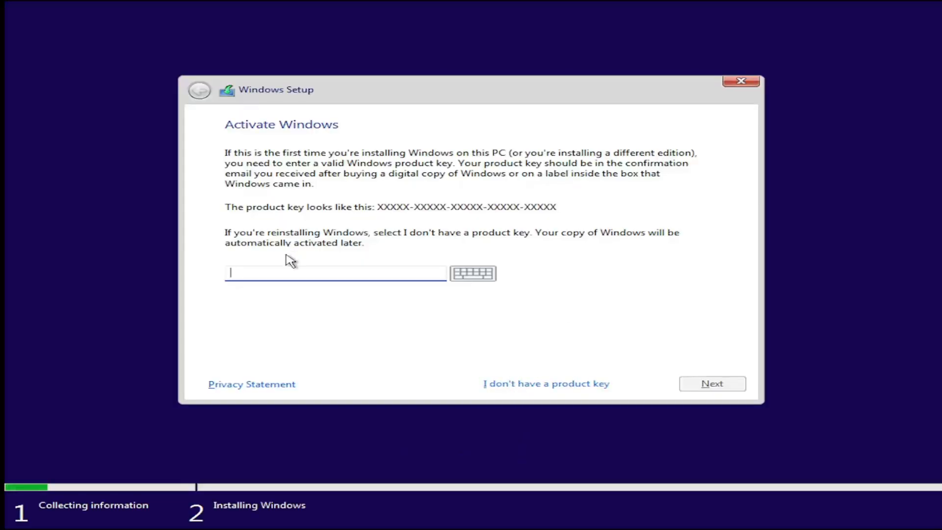
Step: Skip the product key and select Windows 11 Pro as the operating system to install
left_click(546, 384)
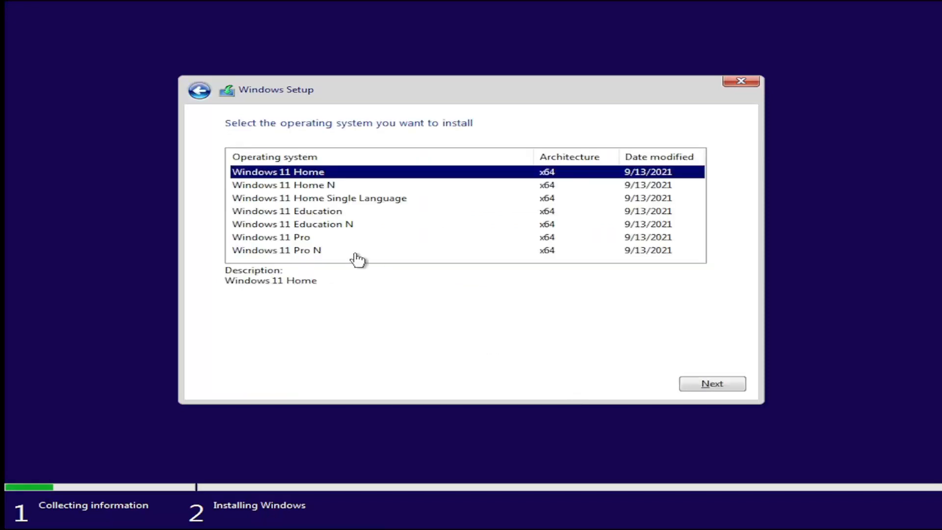
left_click(304, 240)
left_click(707, 386)
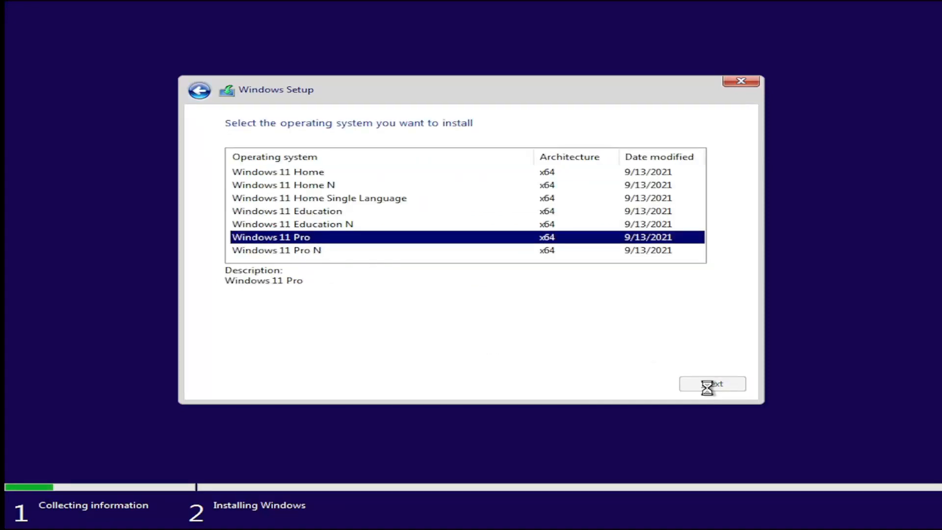
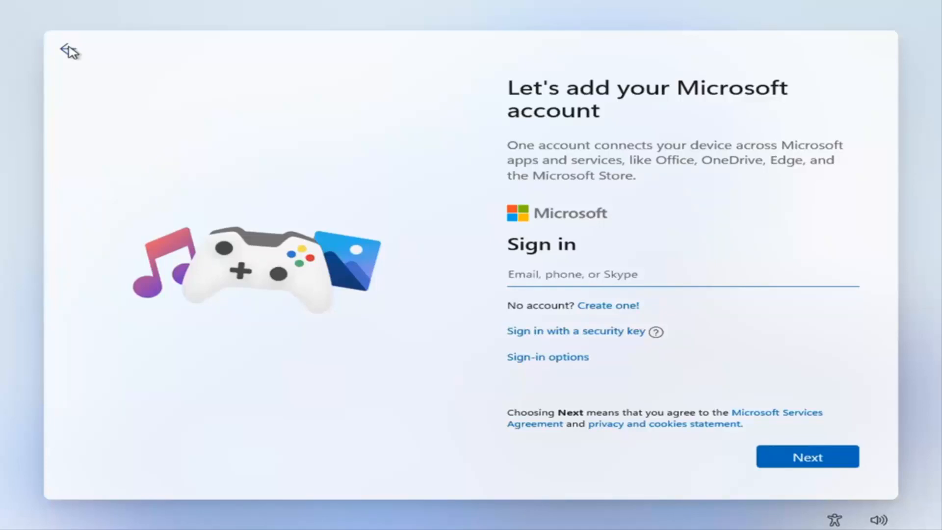
Step: Go back from the Microsoft account sign-in to the device setup choice and disconnect the virtual machine's network adapter
left_click(67, 50)
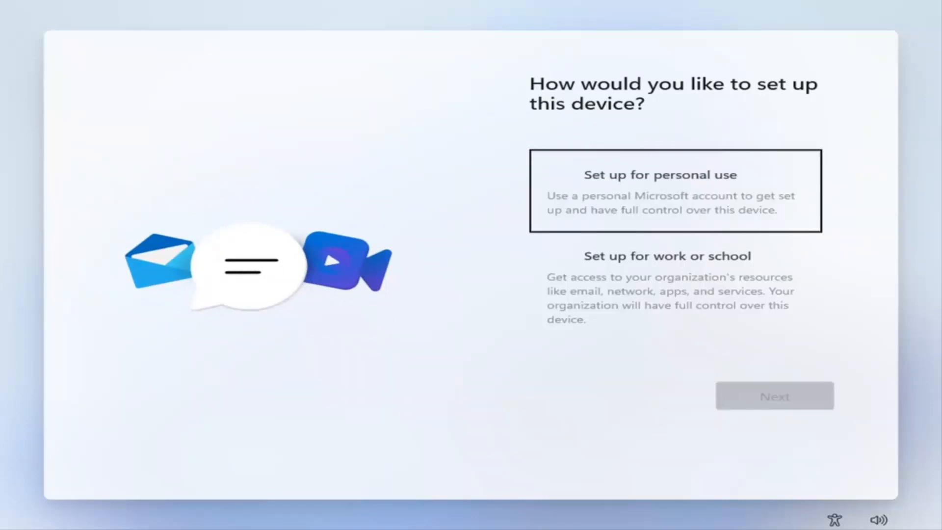
key("ctrl+Home")
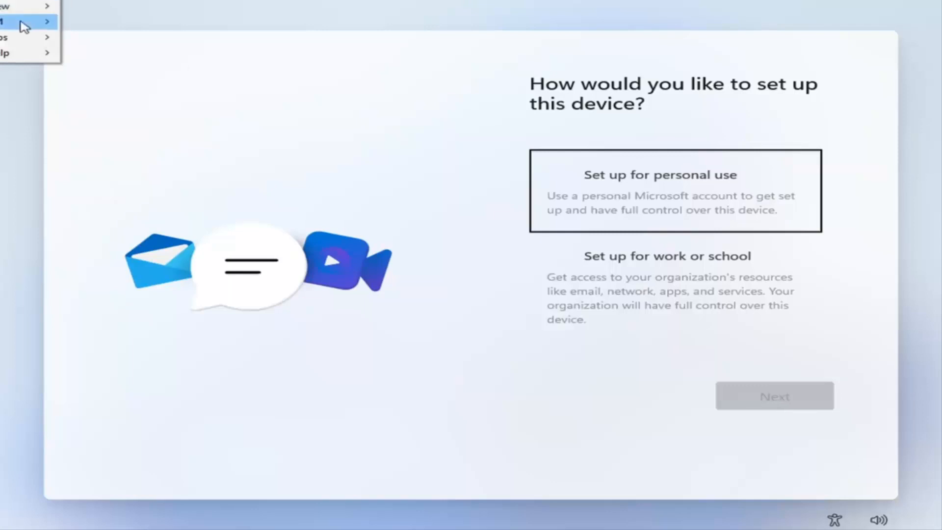
mouse_move(23, 22)
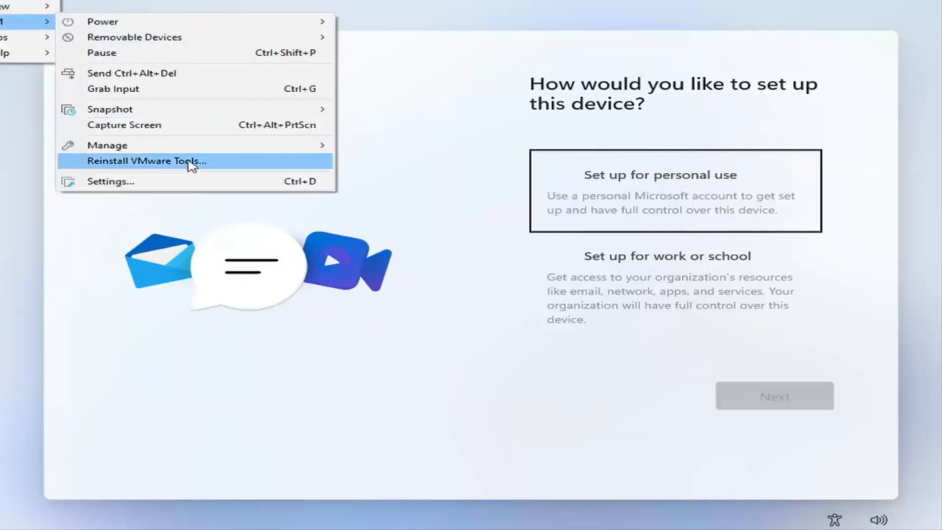
mouse_move(290, 40)
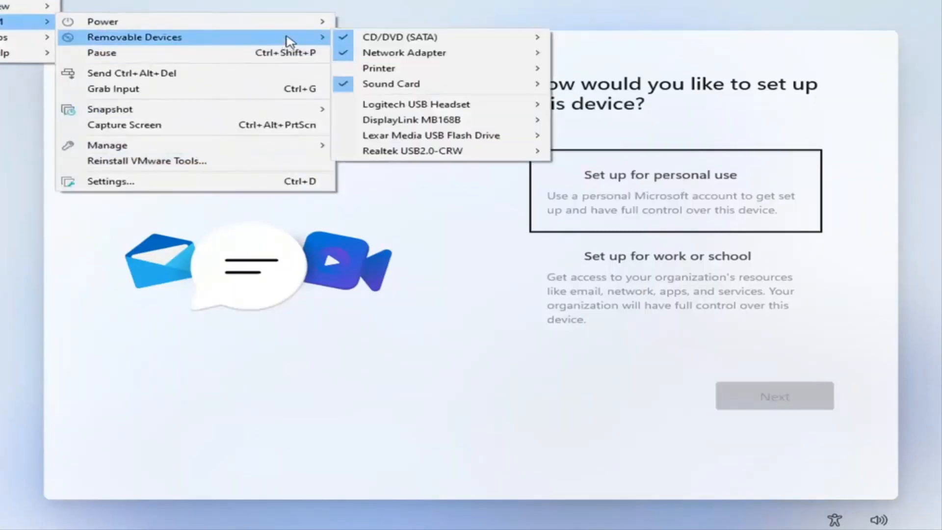
mouse_move(483, 55)
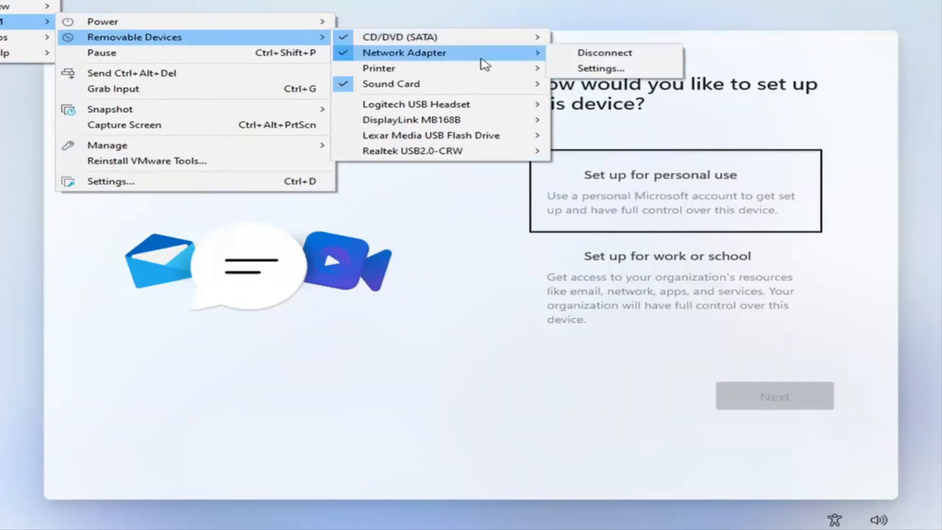
left_click(602, 54)
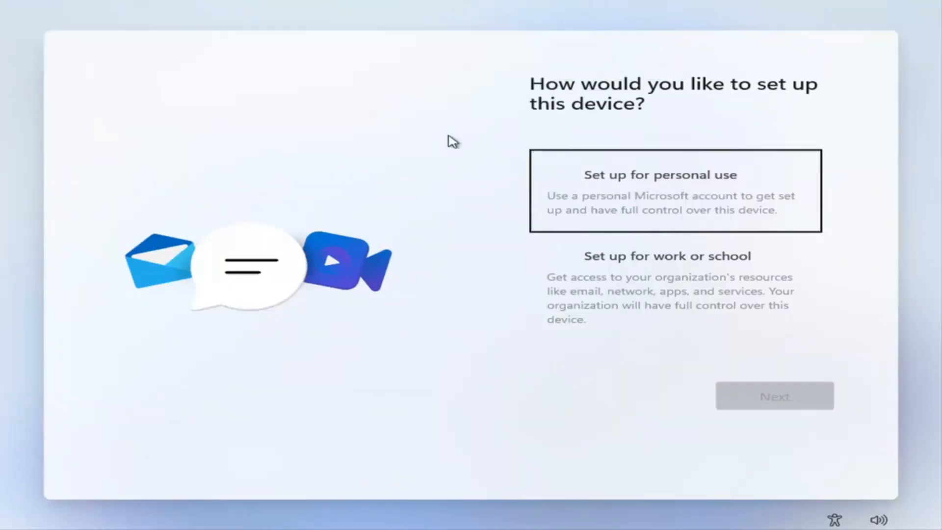
Step: Set up the device for personal use with a local account under the user's full name and no password
left_click(643, 179)
left_click(762, 402)
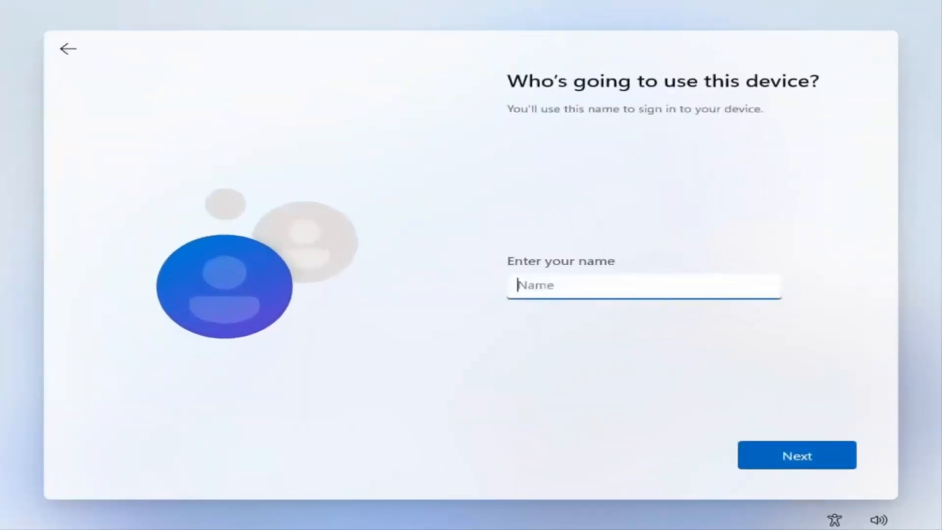
type("John")
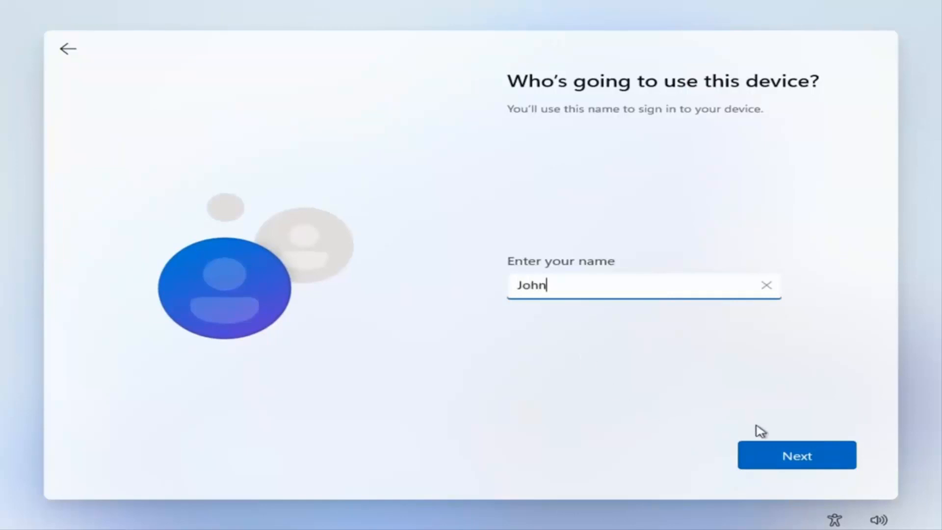
left_click(785, 447)
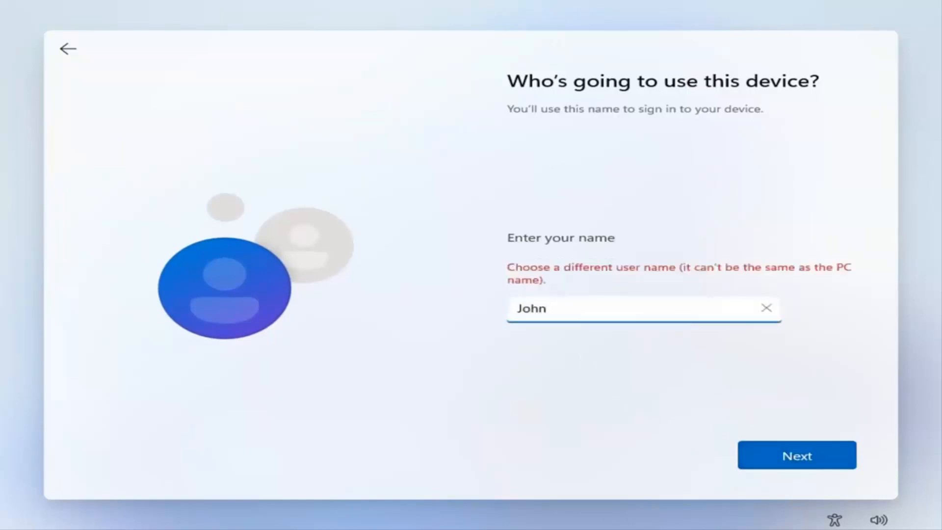
type("Doe")
left_click(776, 459)
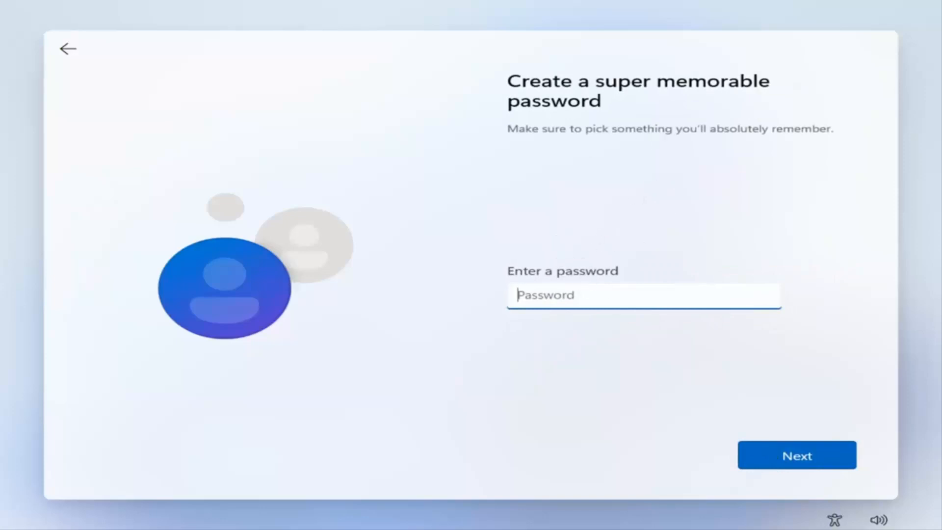
left_click(786, 451)
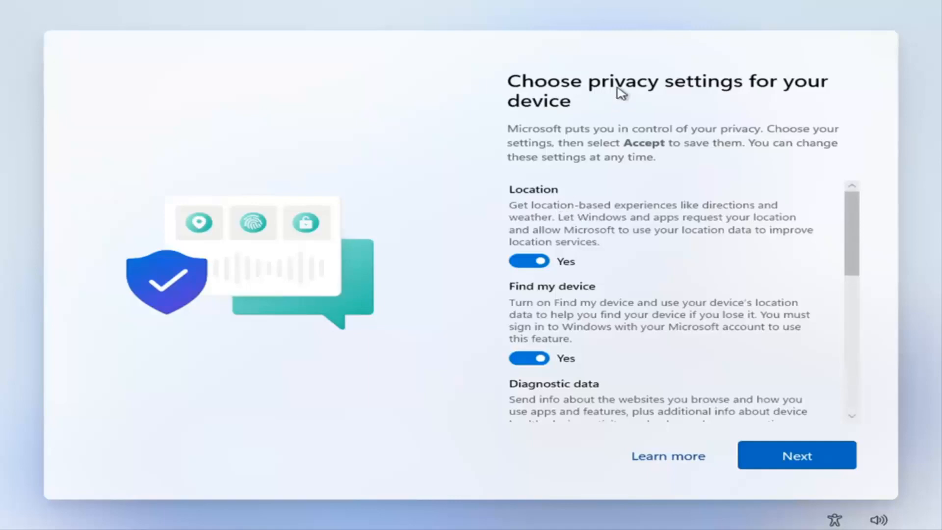
Step: Turn off Location, Find my device and Inking & typing, and limit Diagnostic data to Required only
scroll(621, 206, "down", 2)
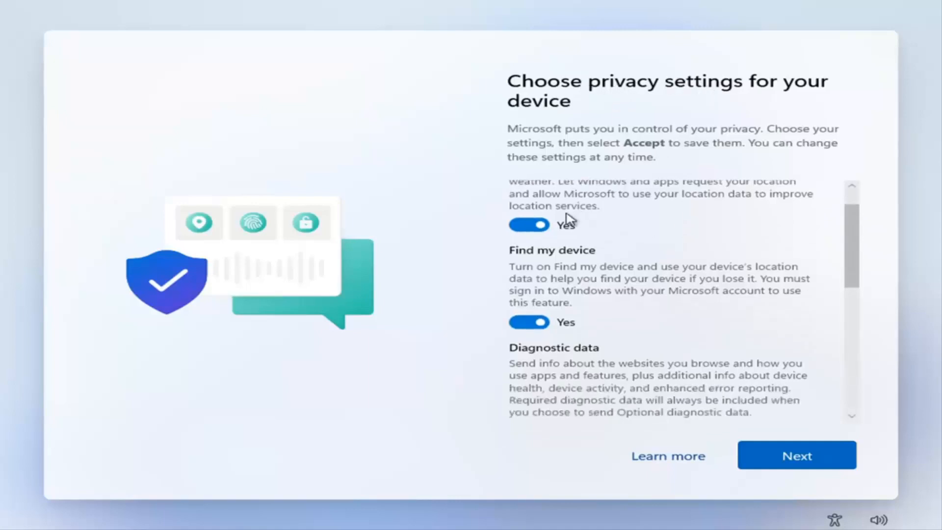
left_click(540, 223)
left_click(538, 311)
scroll(541, 289, "down", 1)
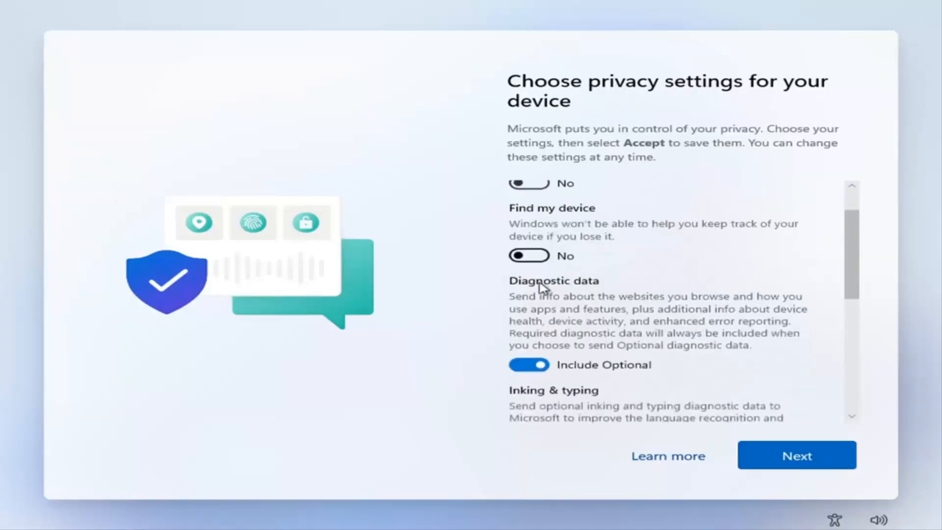
left_click(533, 359)
scroll(535, 300, "down", 2)
left_click(538, 374)
Step: Turn off Tailored experiences and Advertising ID, and accept the privacy settings
scroll(514, 353, "down", 3)
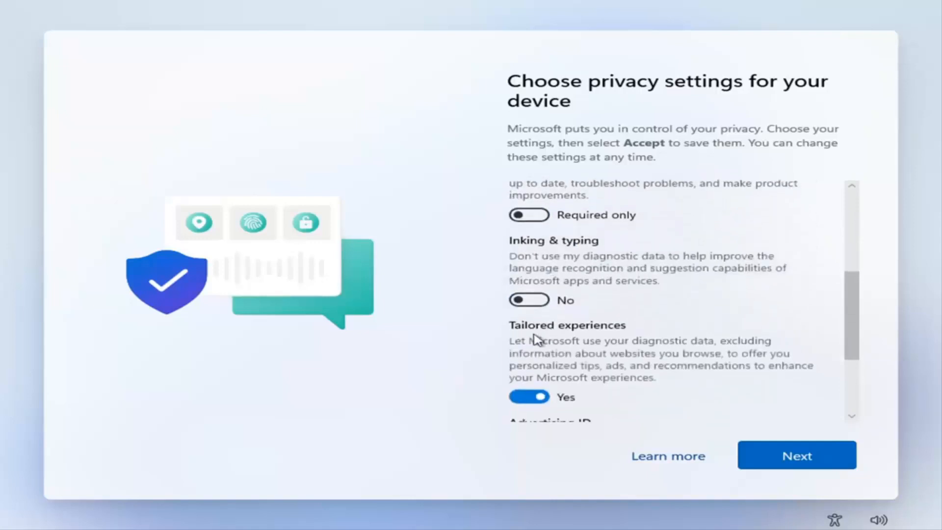
left_click(529, 360)
scroll(564, 343, "down", 1)
scroll(564, 343, "down", 1)
left_click(534, 346)
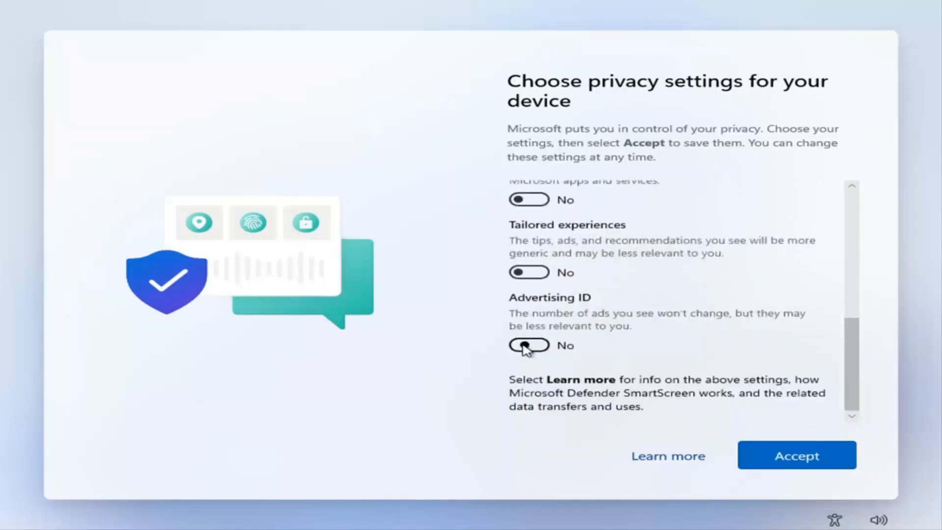
scroll(757, 358, "up", 1)
scroll(757, 358, "down", 1)
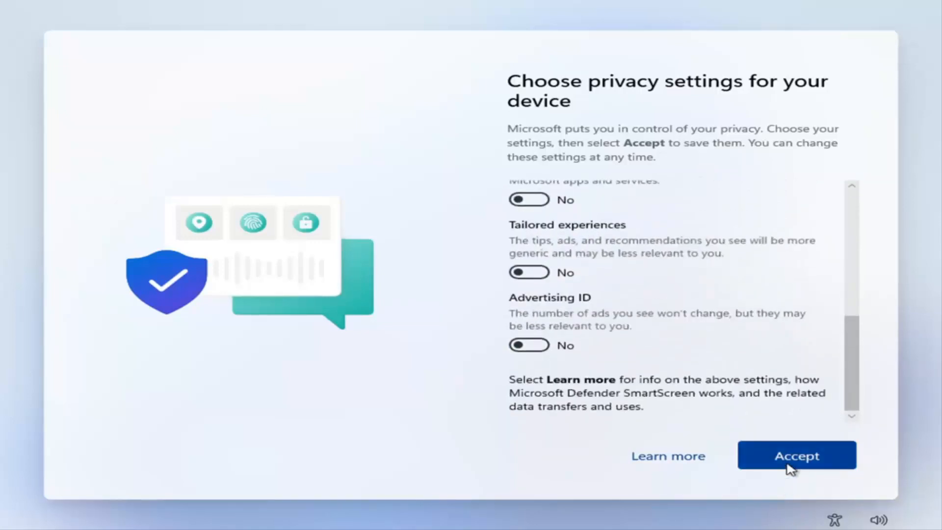
left_click(790, 466)
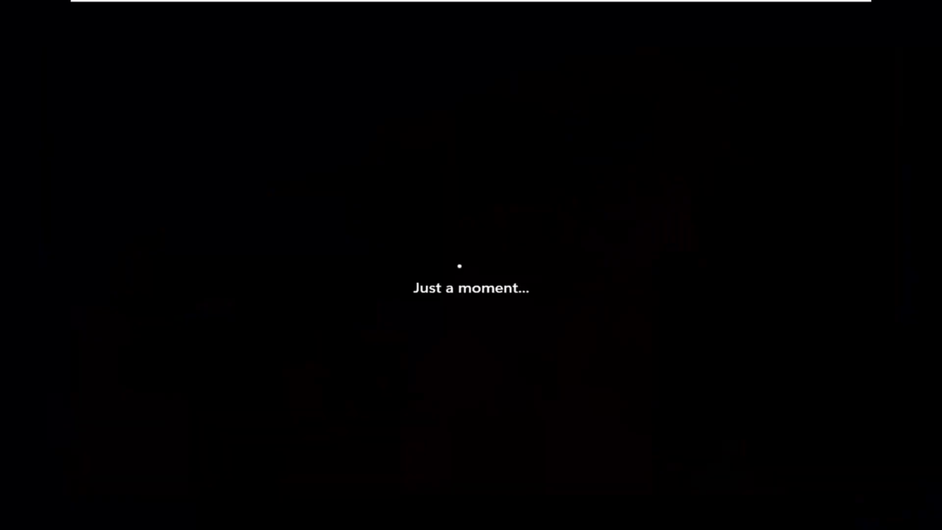